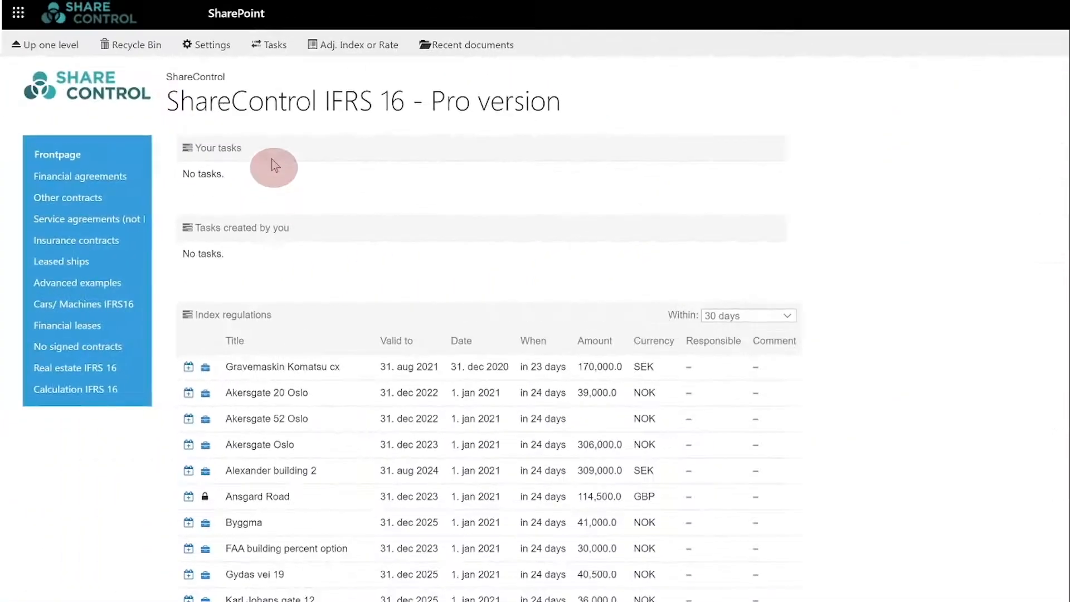
- Create a library named 'Financial agreements' under the Purchase agreements category in Library settings
left_click(214, 45)
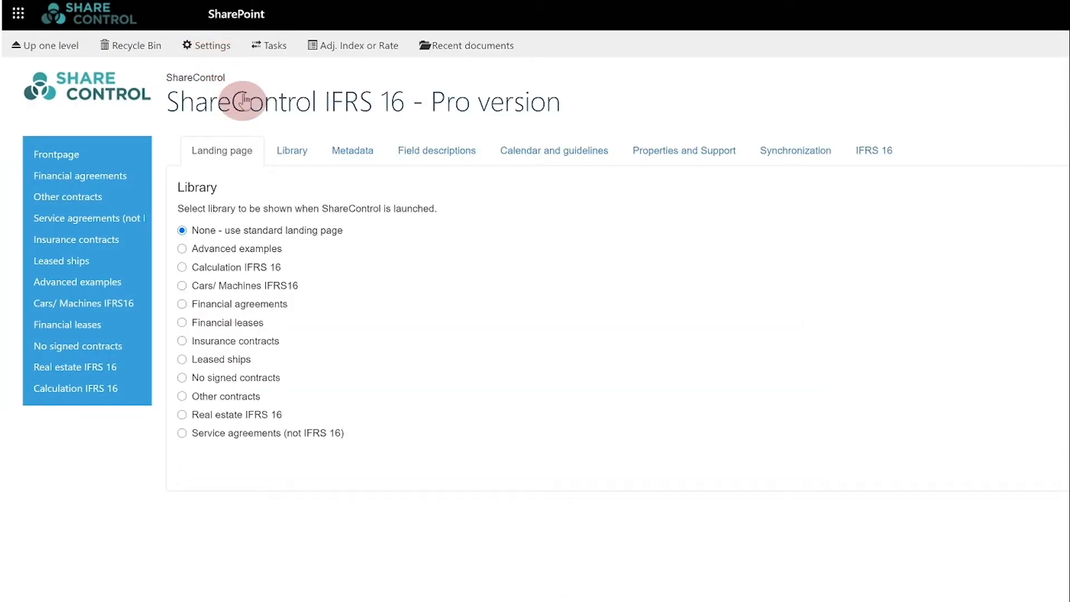
left_click(293, 152)
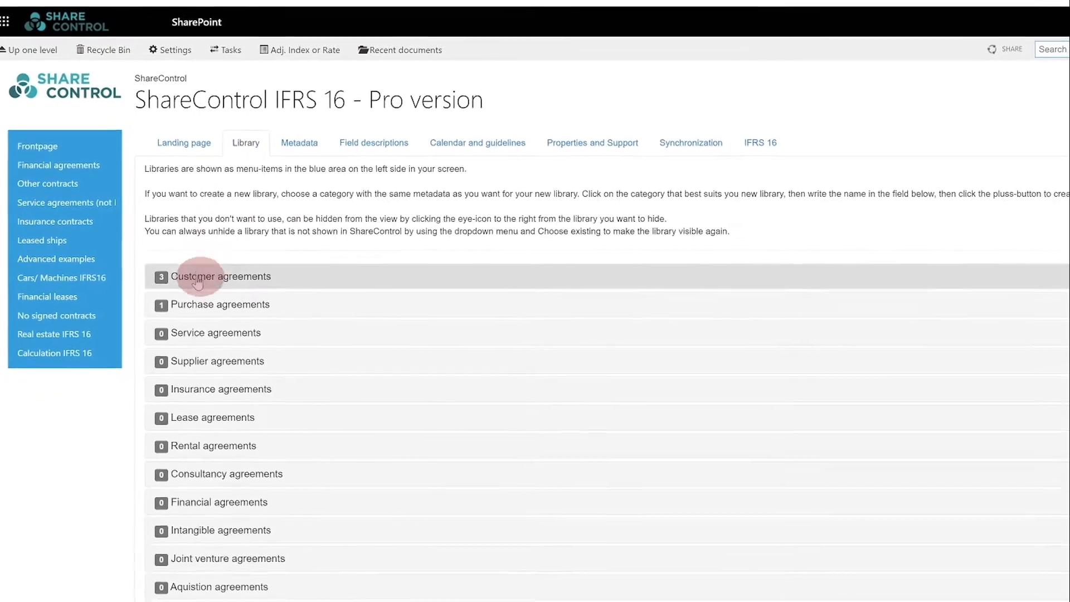
left_click_drag(210, 290, 205, 319)
left_click(182, 302)
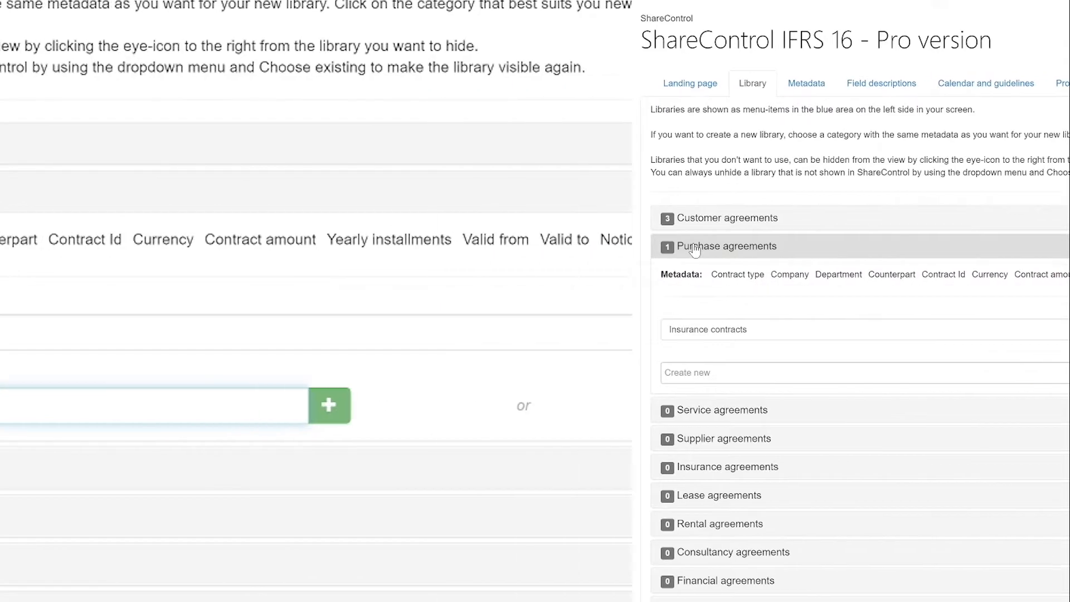
type("Financial")
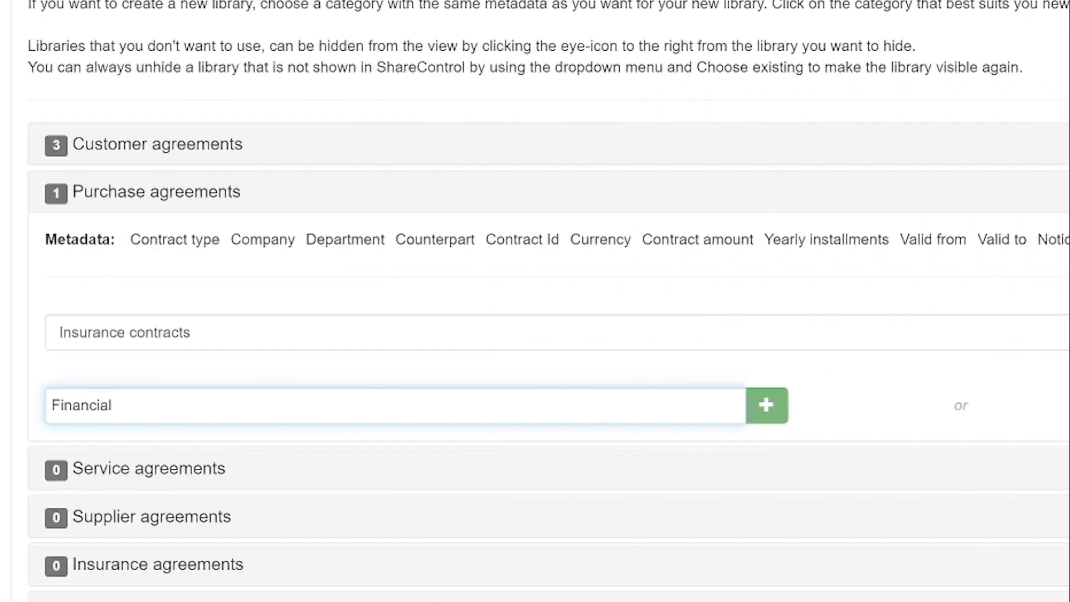
type(" agreements")
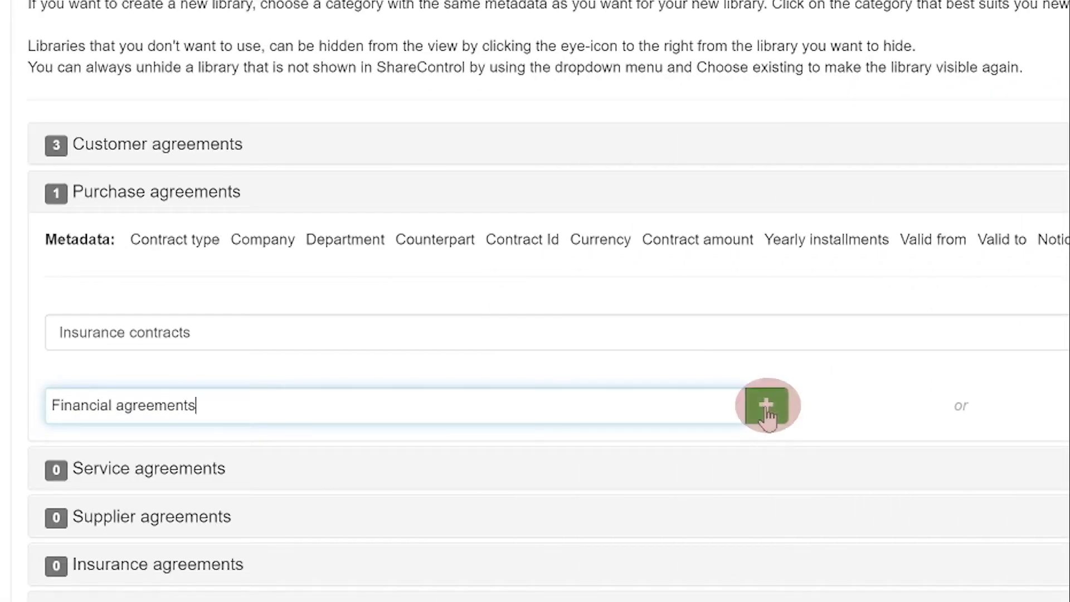
left_click(766, 405)
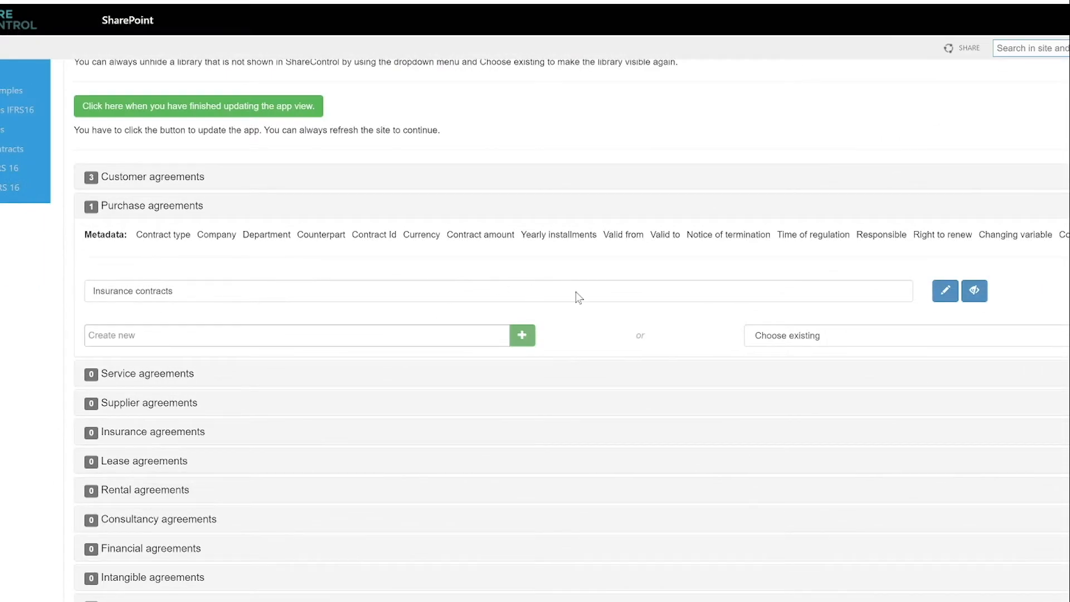
- Hide the Insurance contracts library and add the existing Purchase agreements library to that category
left_click(975, 292)
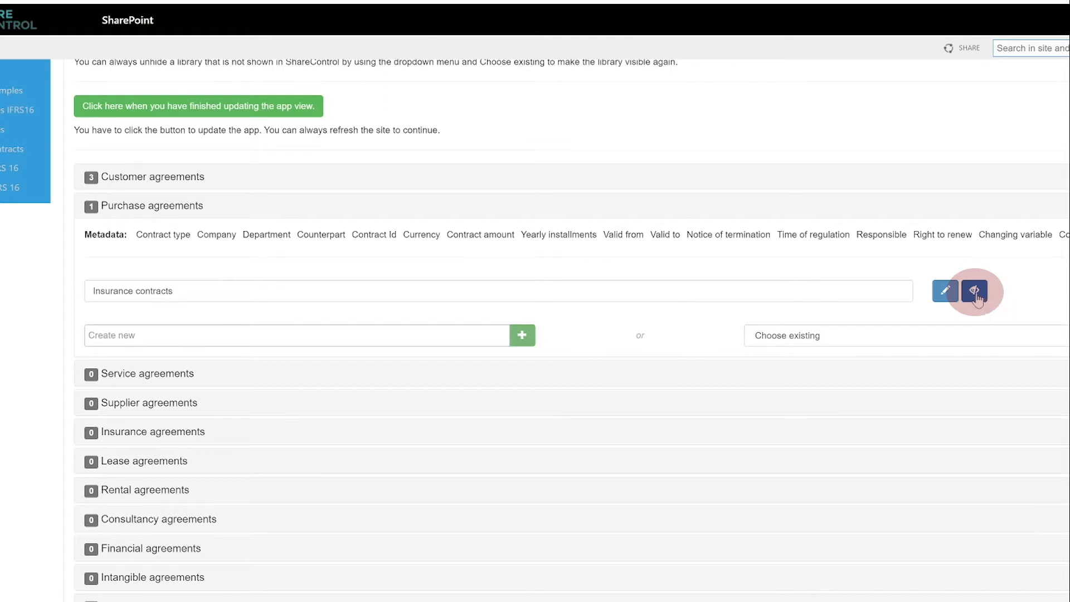
left_click(667, 86)
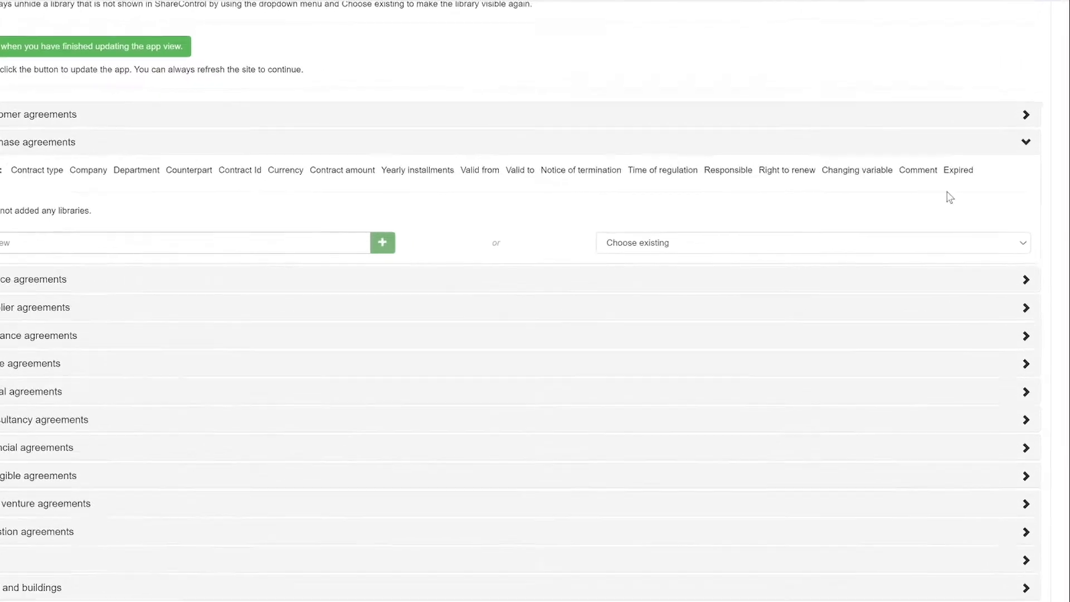
left_click(1022, 245)
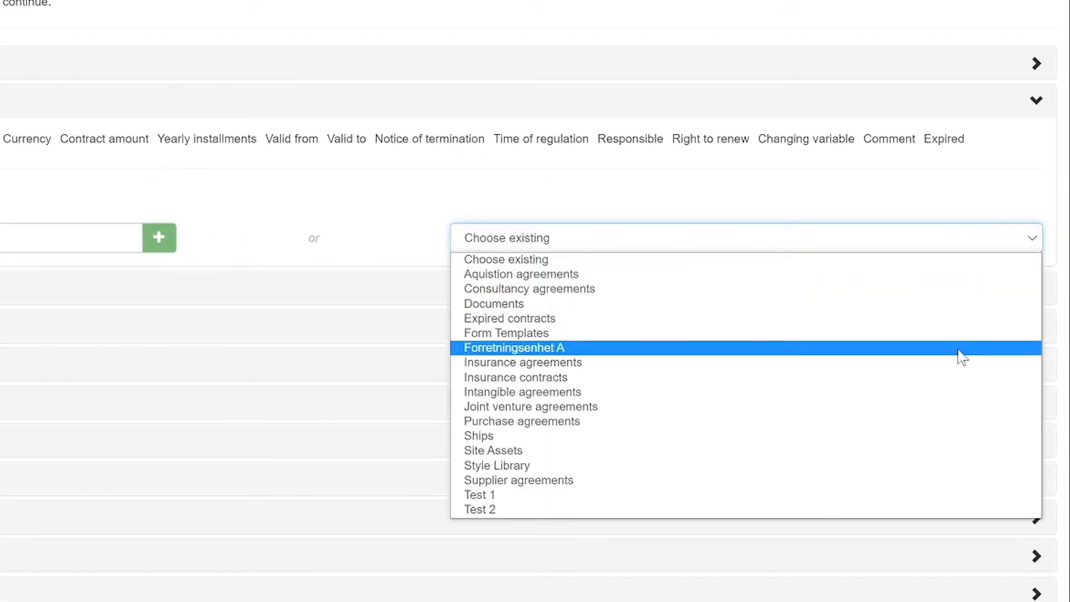
left_click(923, 422)
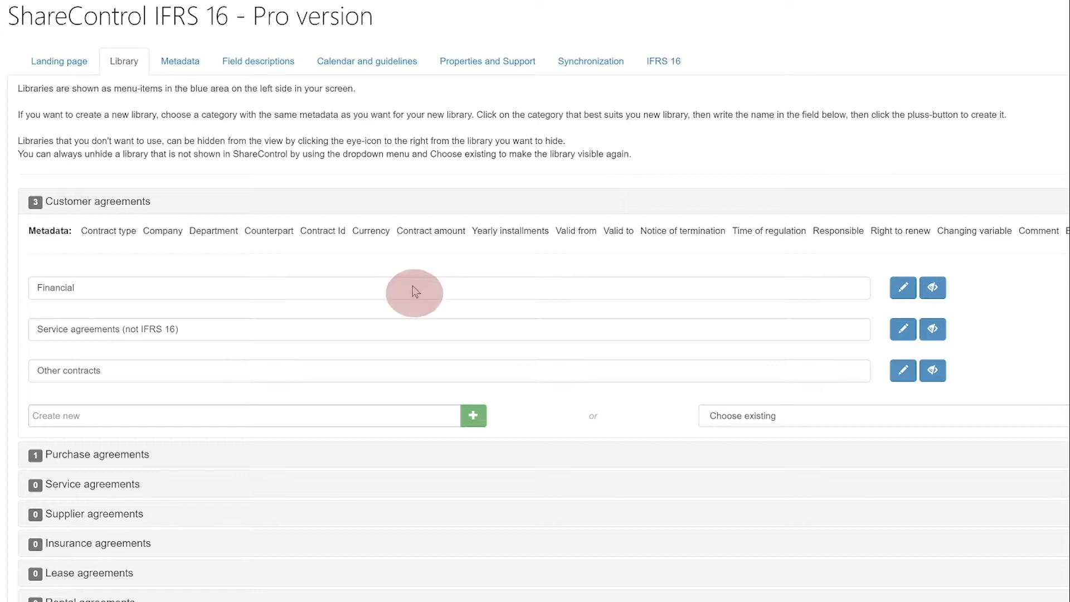
- Rename the Financial library to 'Financial agreement', apply the library changes, and show Metadata settings
left_click(903, 288)
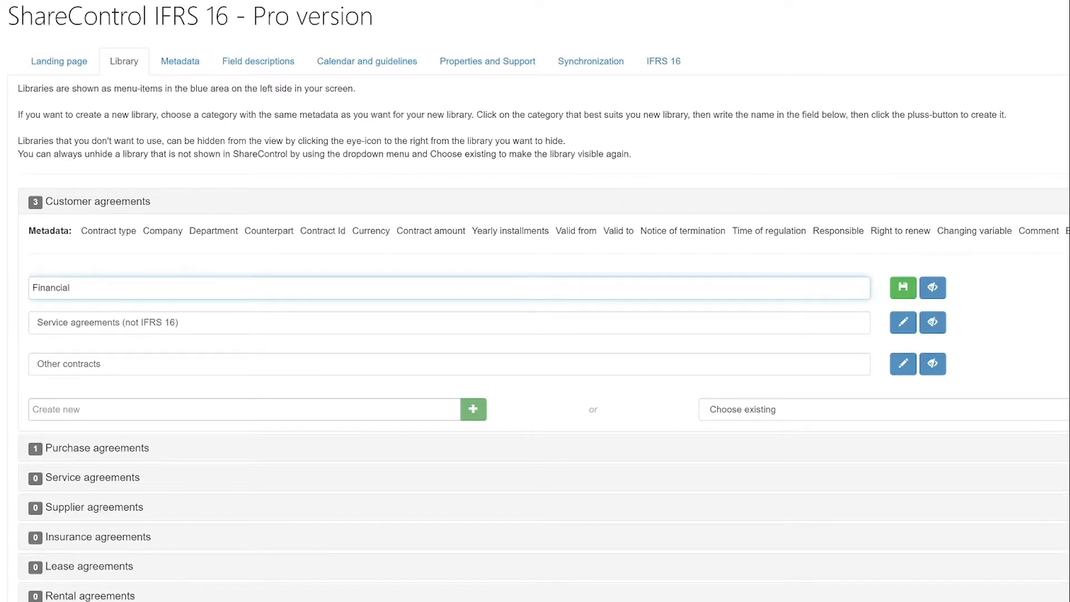
type("agreement")
left_click(903, 287)
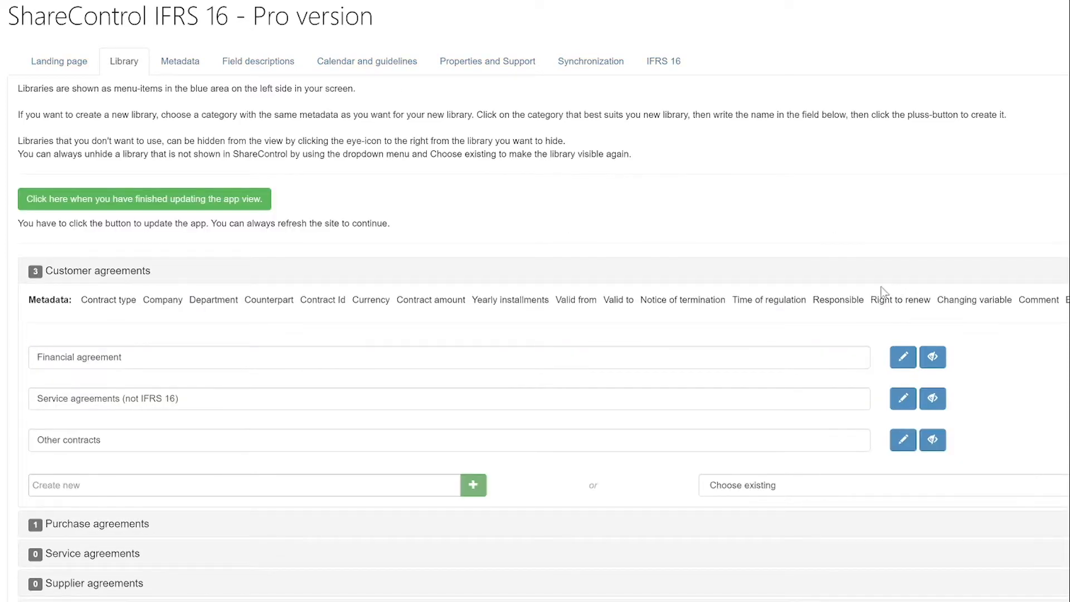
left_click(121, 203)
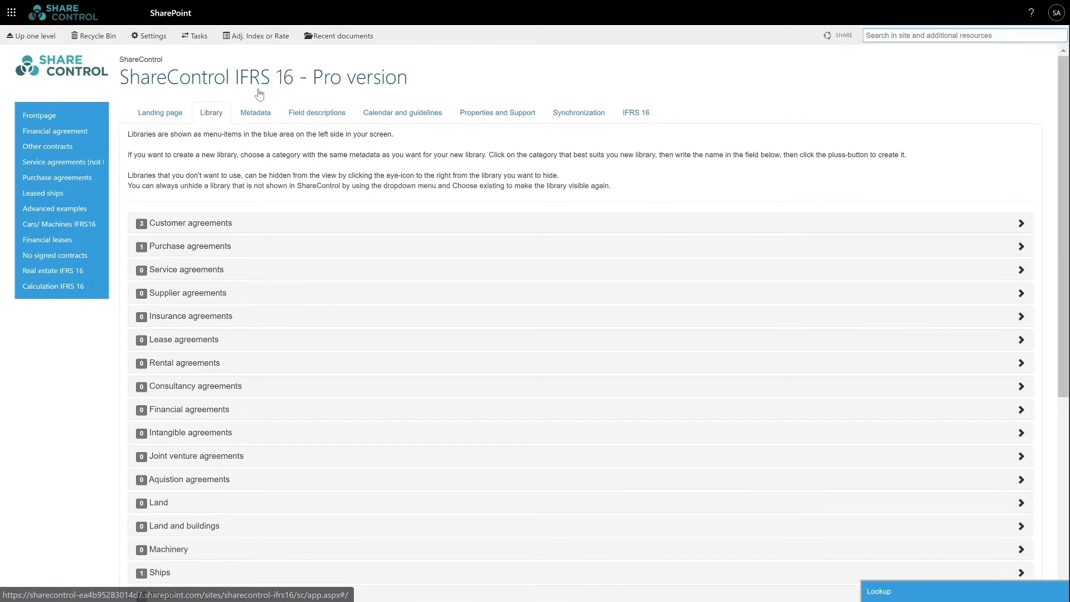
left_click(257, 114)
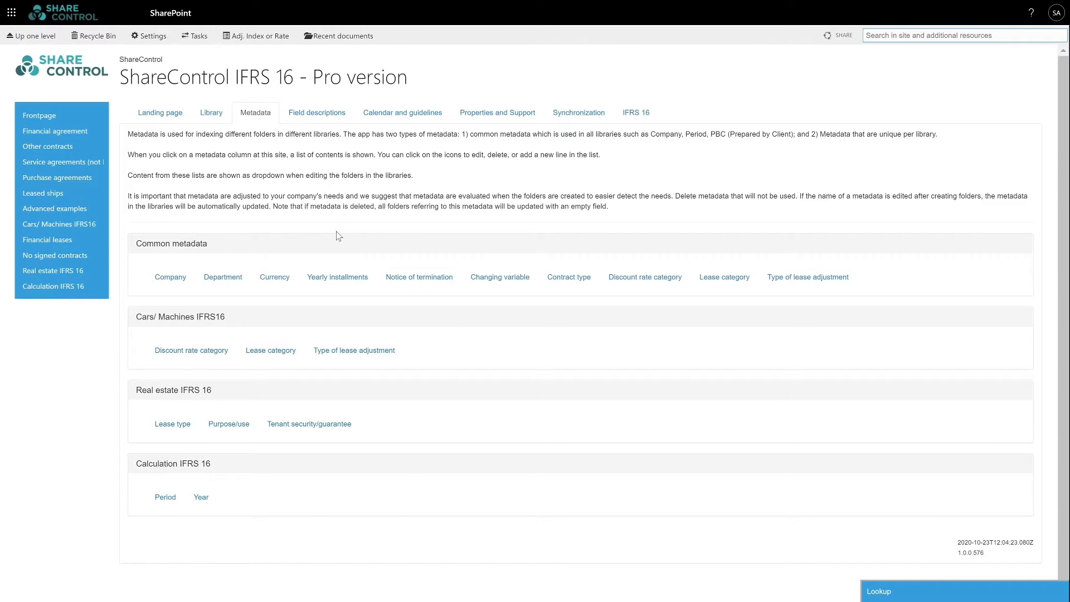
- Browse the Company, Department, Currency and Contract type common metadata lists
left_click(173, 277)
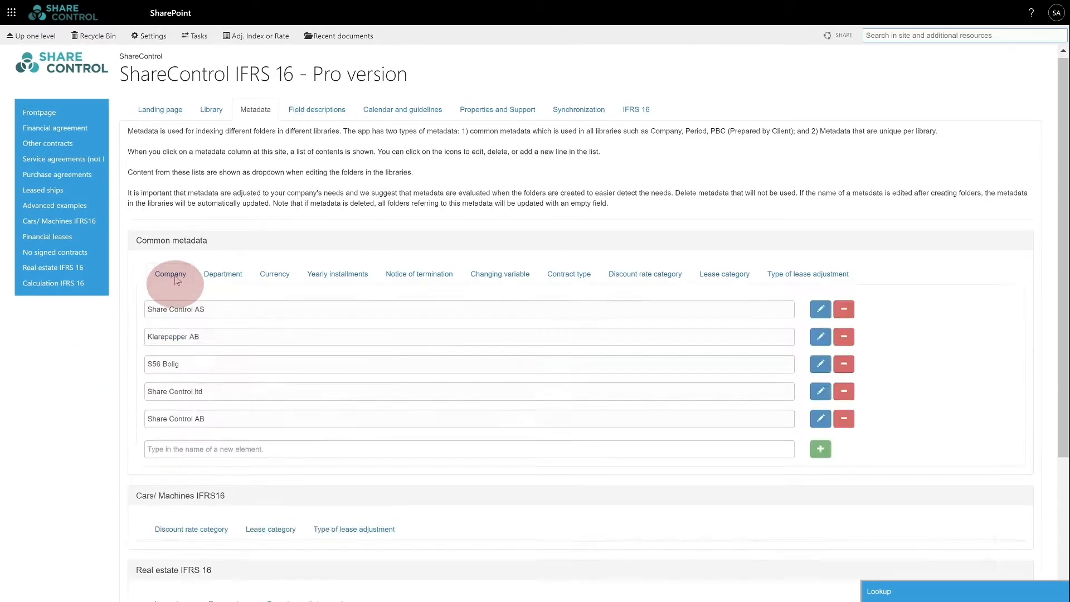
scroll(178, 280, "down", 3)
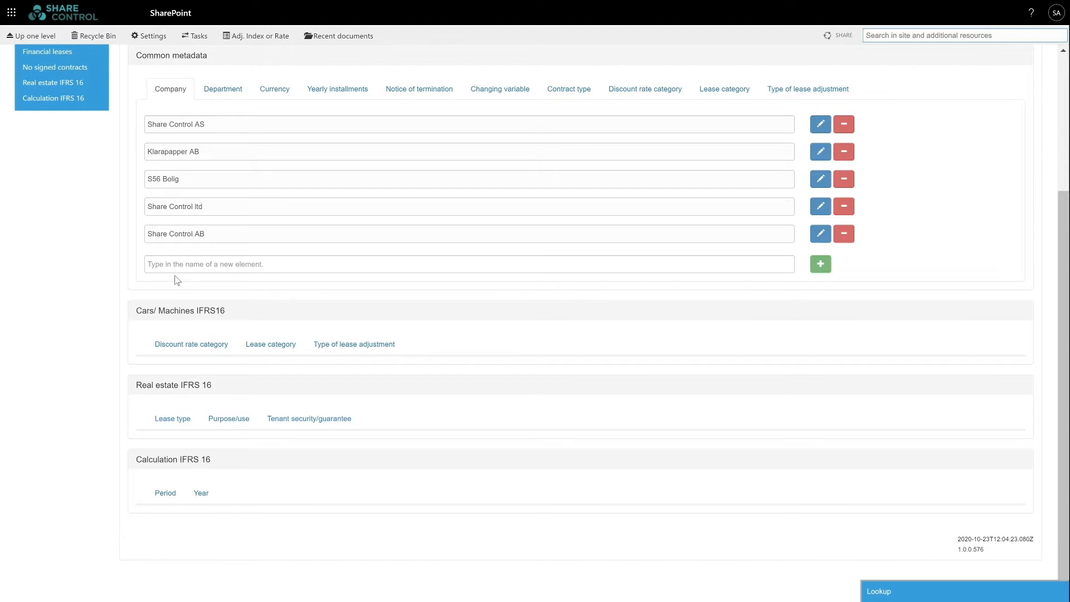
left_click(236, 101)
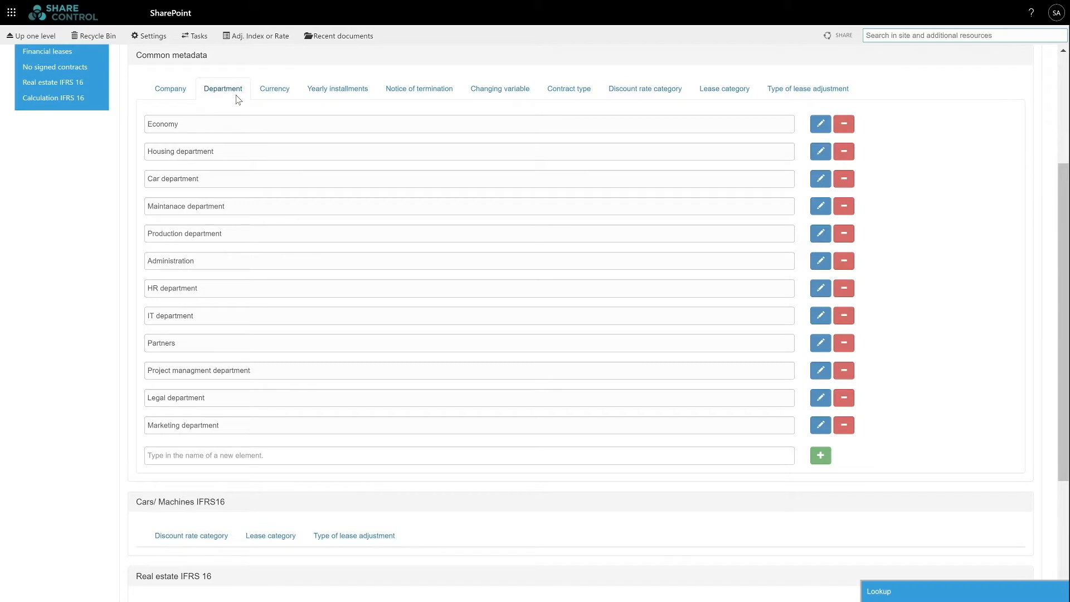
left_click(273, 99)
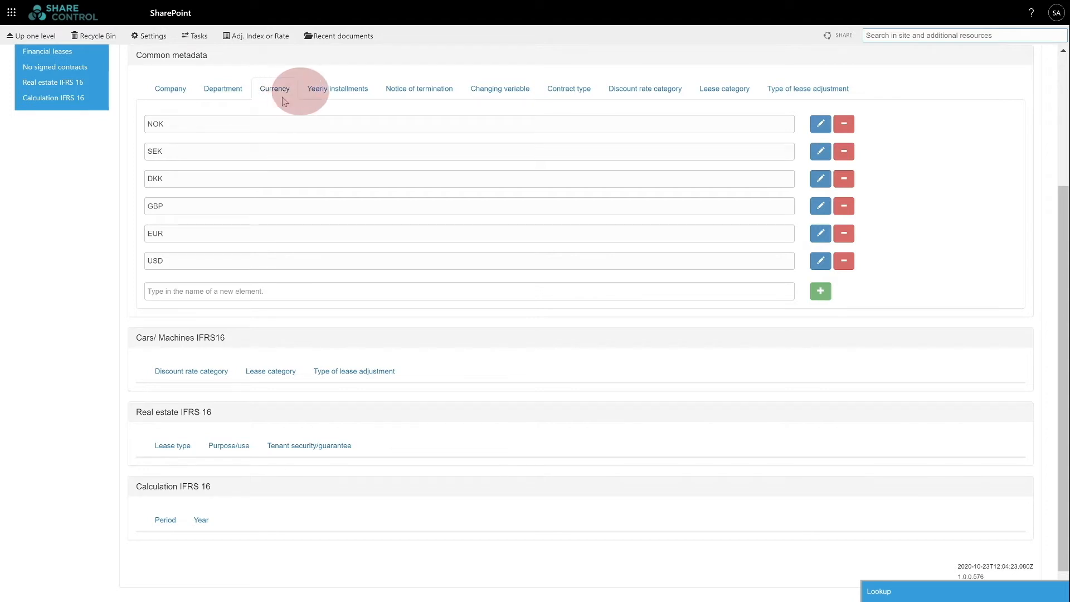
left_click(558, 96)
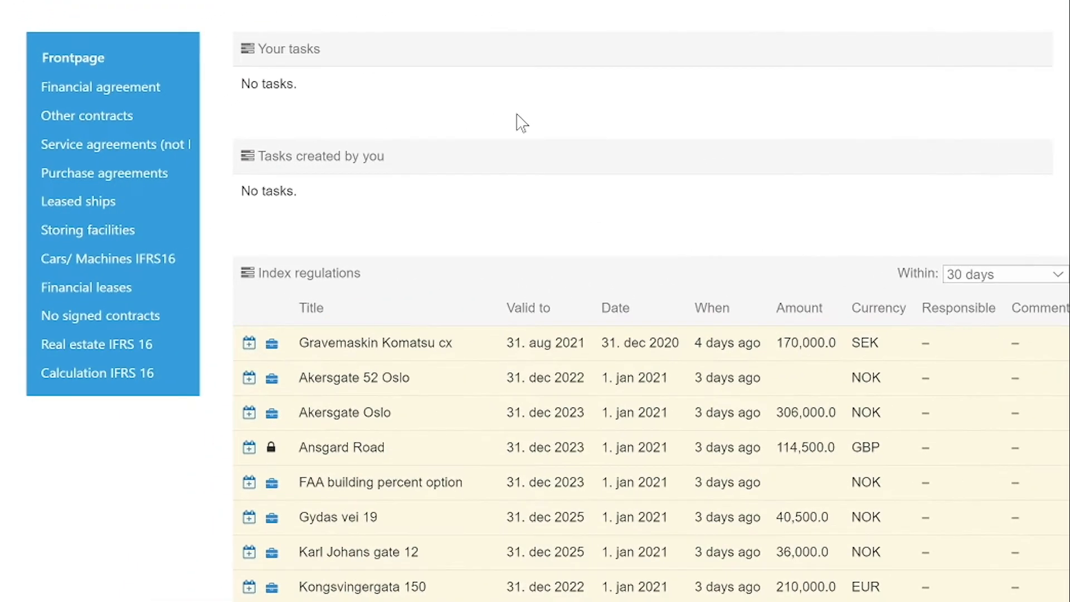
- Open the empty Financial agreement library and start a new item in it
left_click(517, 115)
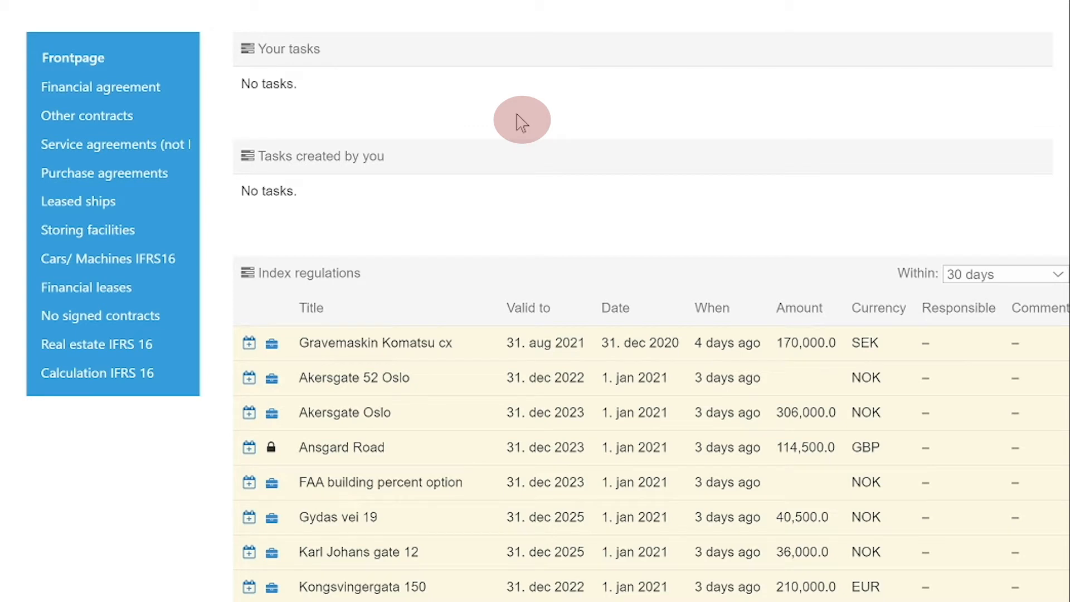
left_click(114, 84)
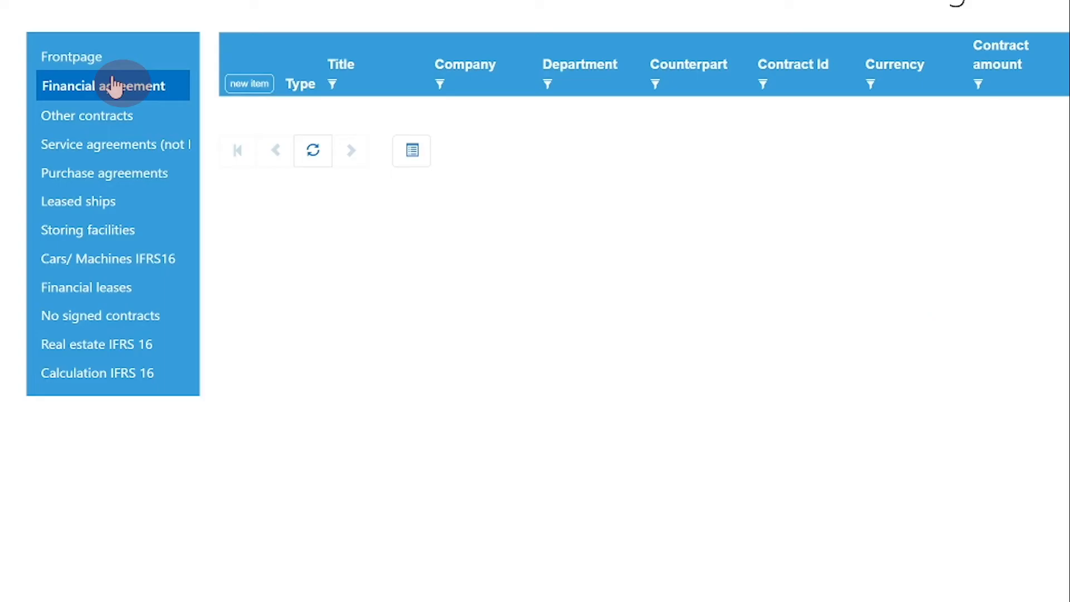
left_click(245, 85)
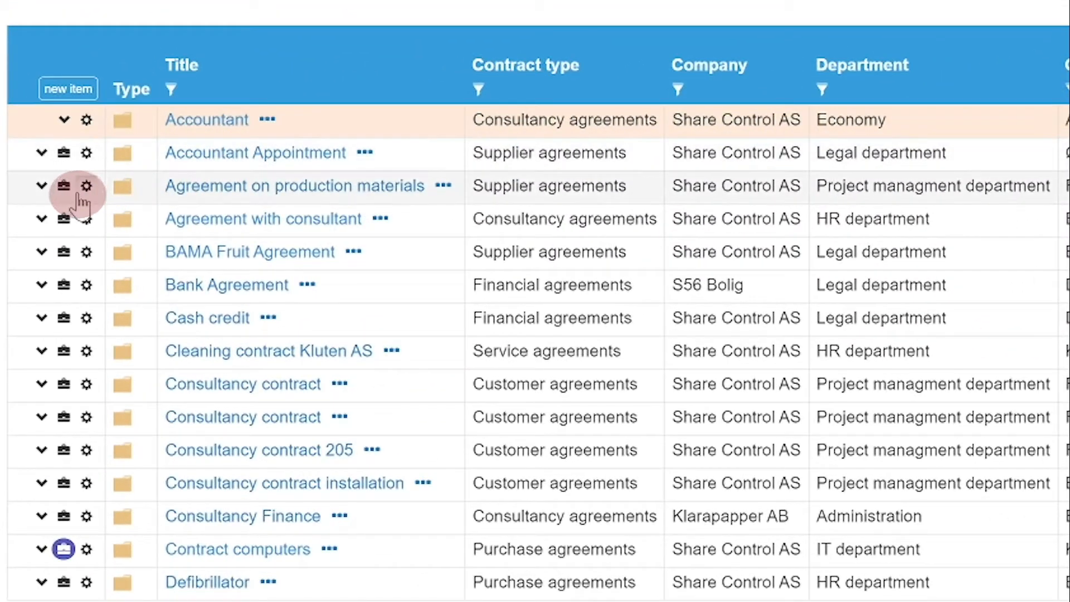
- Choose Upload files for the production materials folder, then view the Agreement with consultant properties
left_click(78, 195)
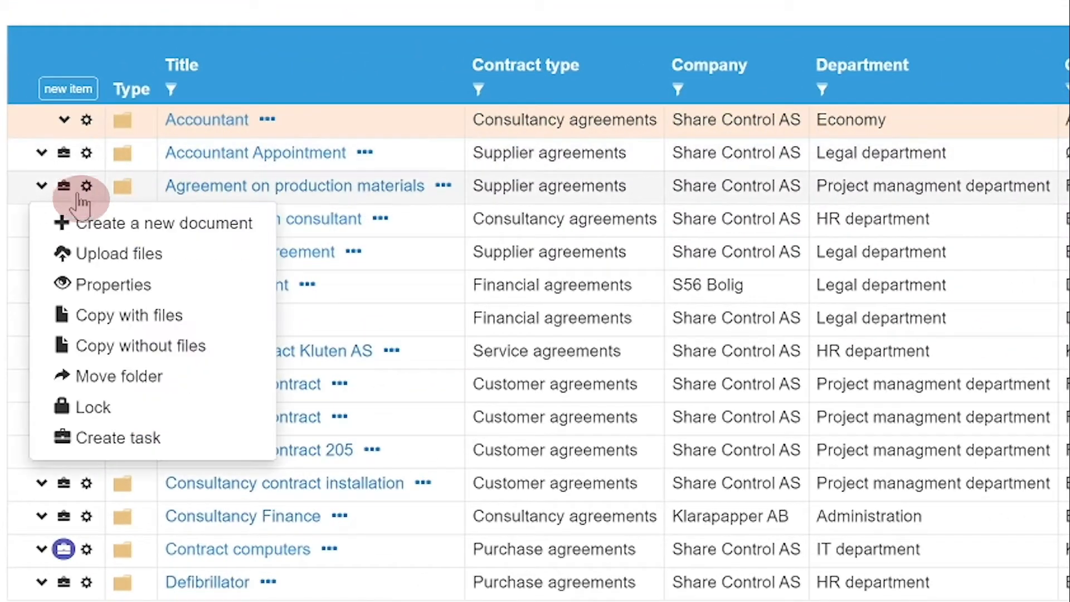
left_click(65, 251)
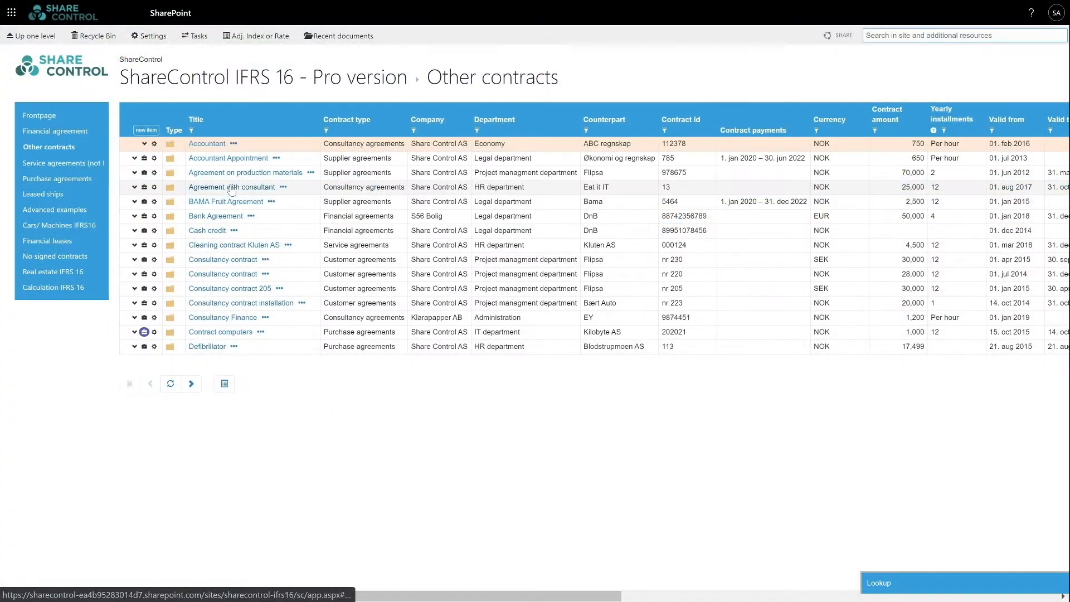
left_click(231, 188)
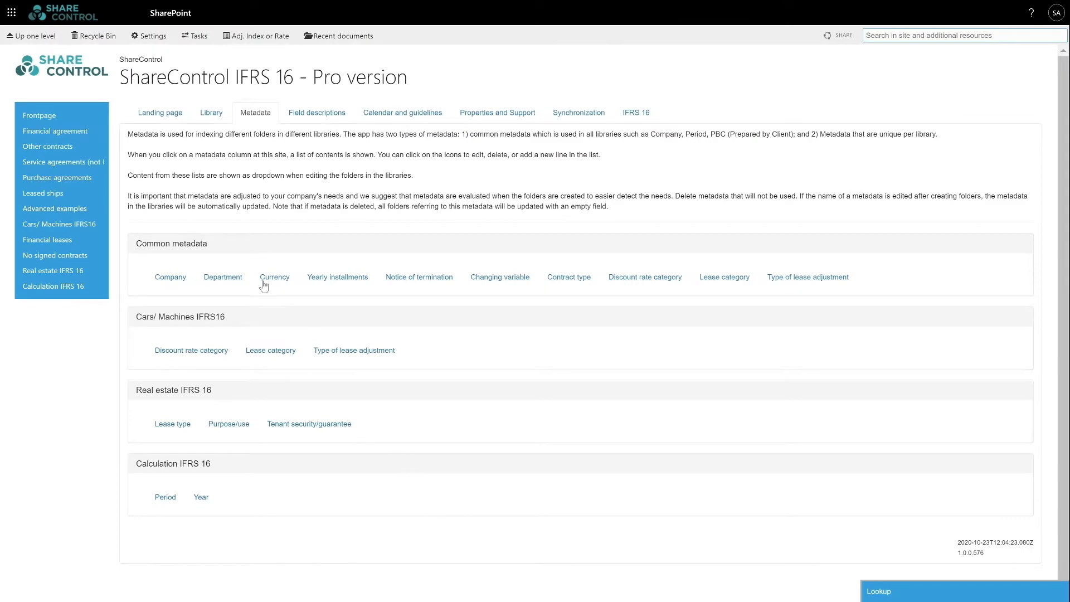
- Show the Company metadata entries and make the S56 Bolig entry editable
left_click(165, 279)
scroll(166, 280, "down", 3)
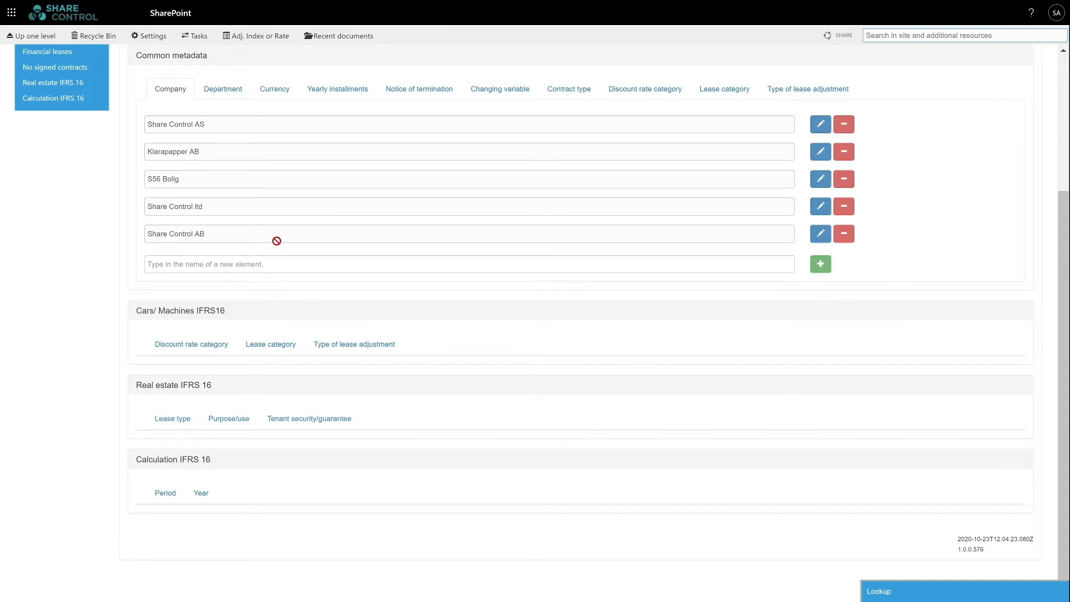
left_click(820, 179)
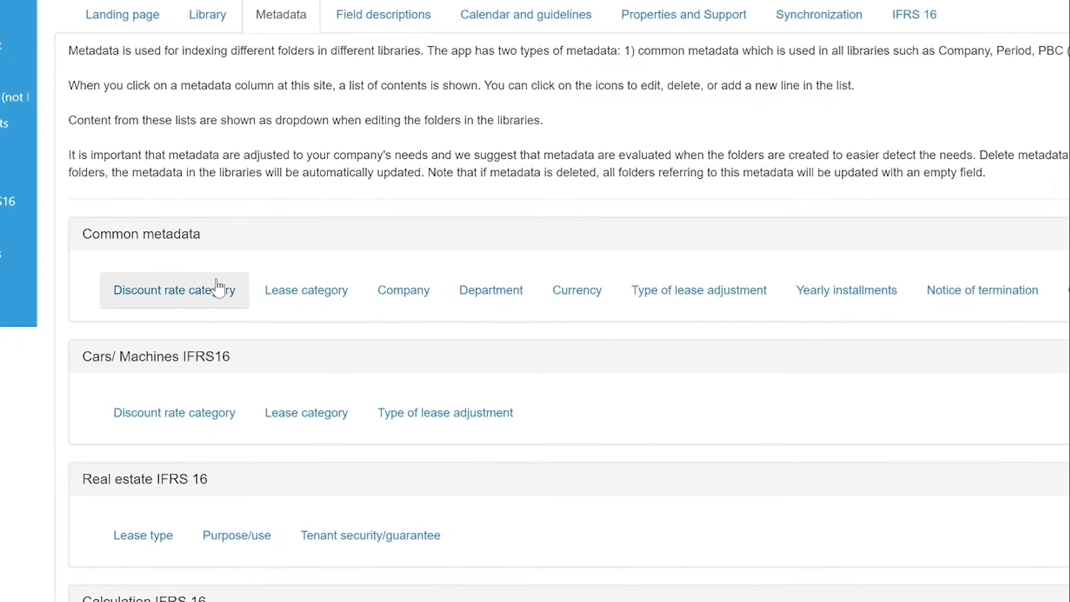
- Browse the Discount rate category, Lease category, Type of lease adjustment and Currency lists
left_click(217, 288)
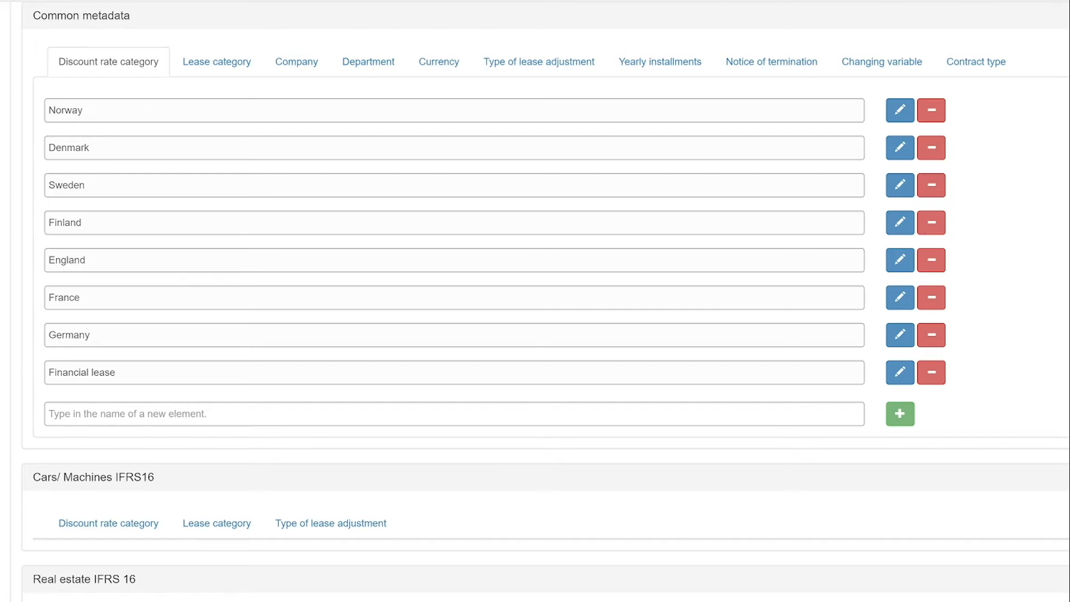
left_click(216, 66)
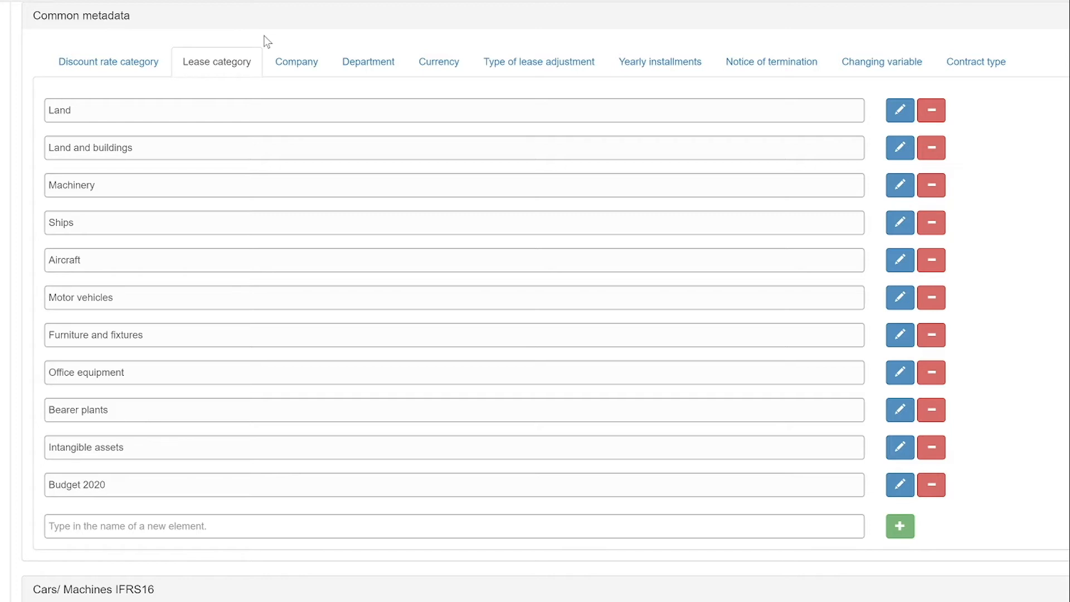
left_click(558, 65)
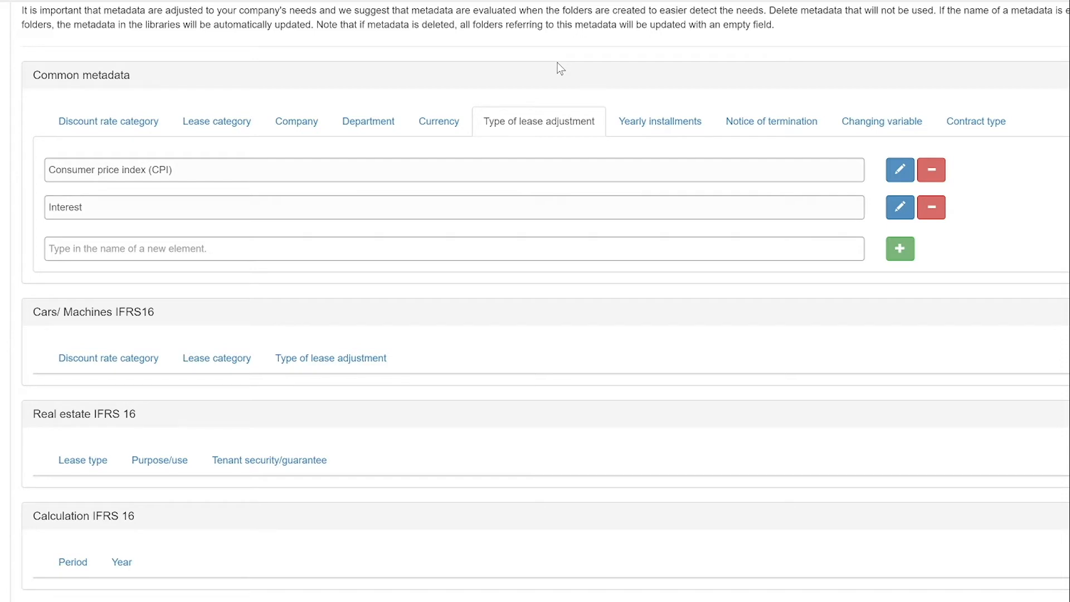
left_click(438, 122)
scroll(454, 89, "down", 1)
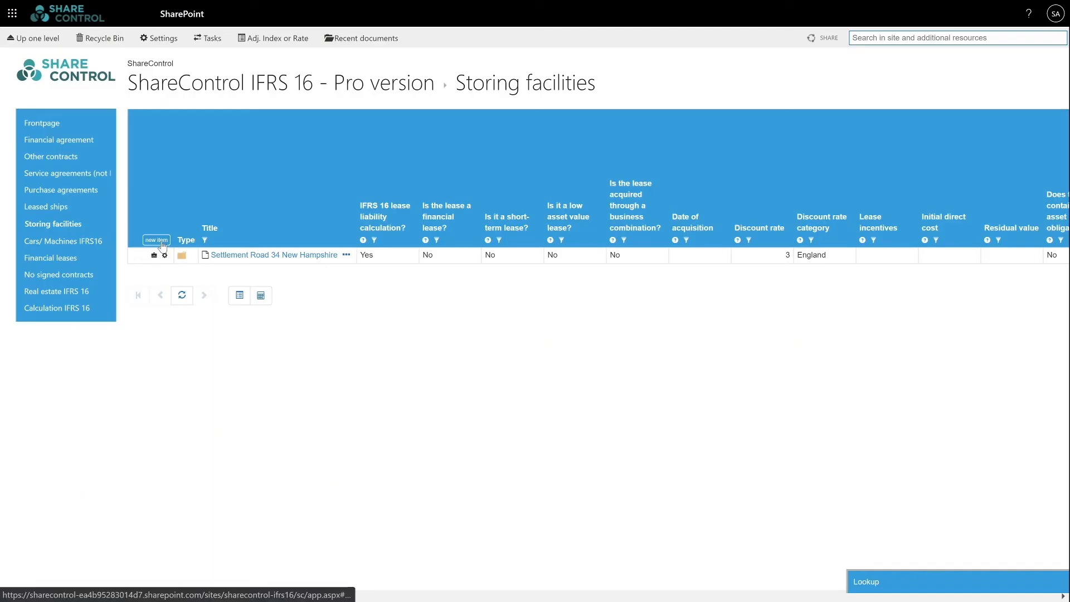
- Start a new lease in Storing facilities, expanding the IFRS 16 scope and lease liability sections
left_click(161, 245)
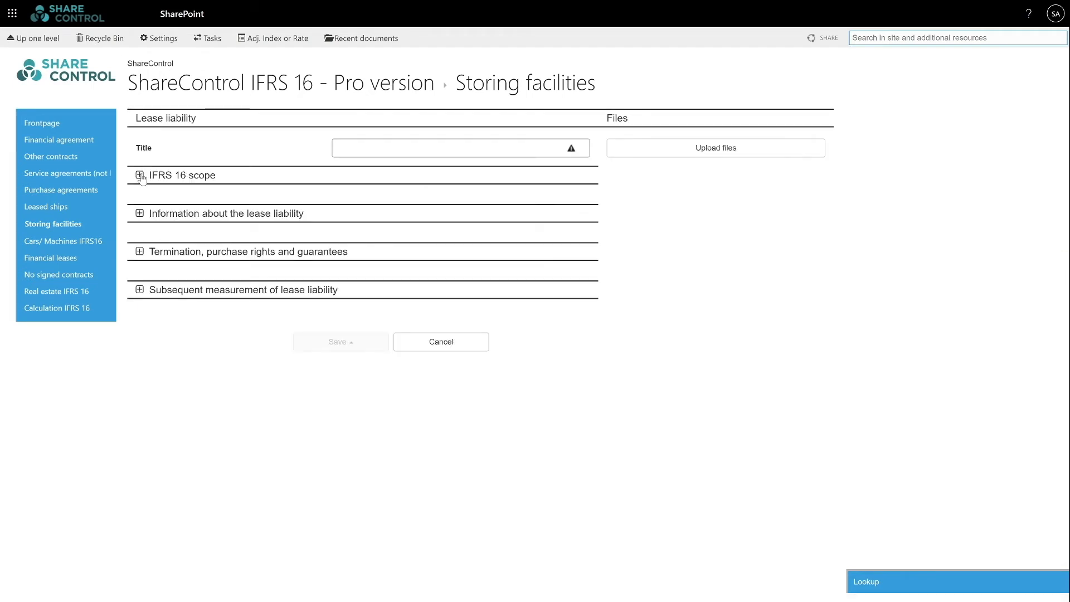
left_click(140, 175)
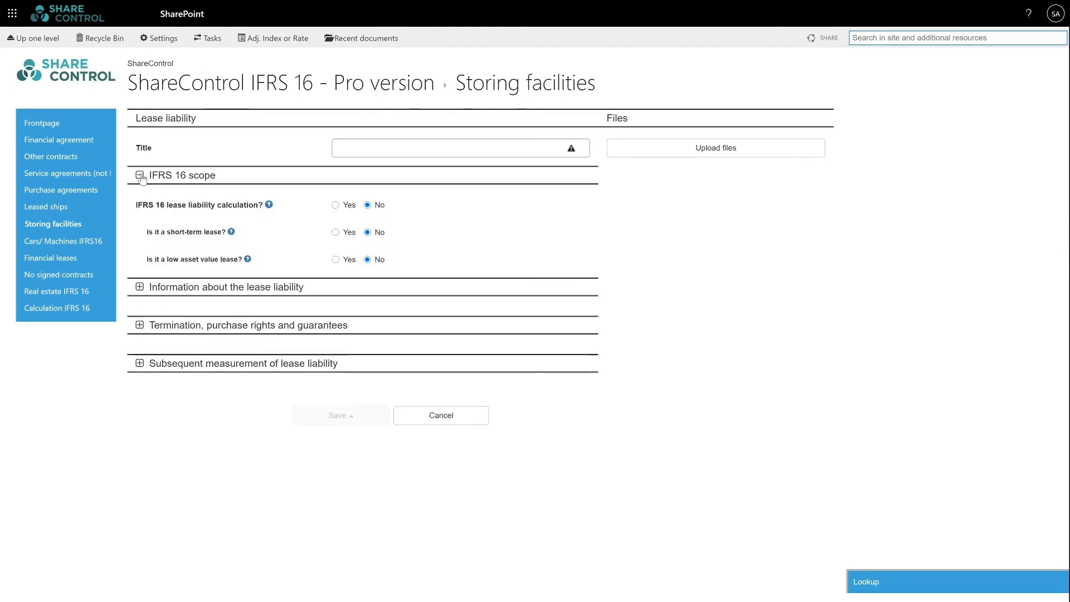
left_click(140, 288)
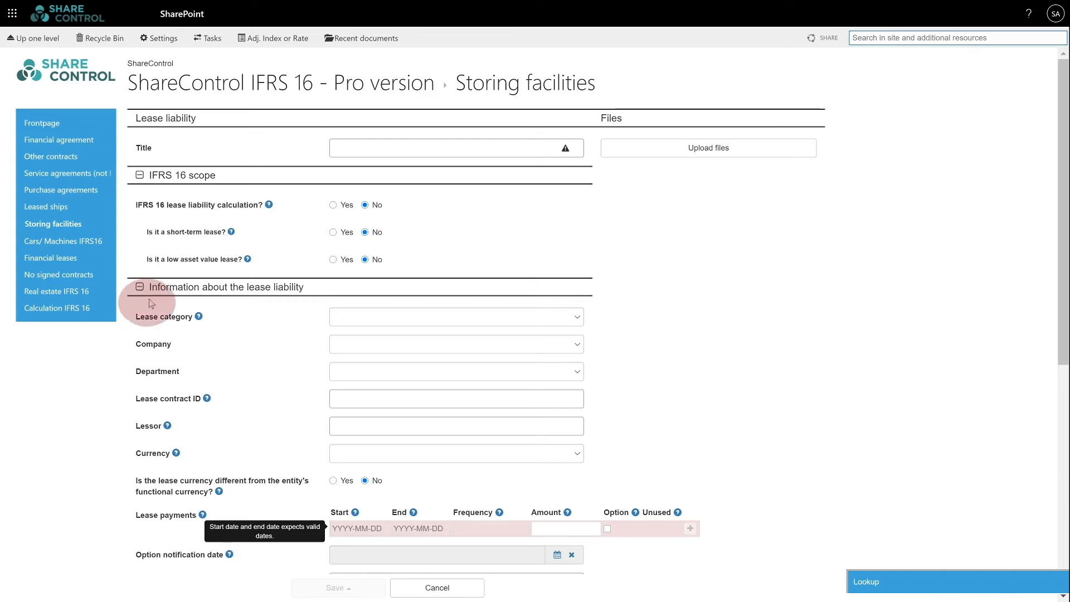
mouse_move(202, 322)
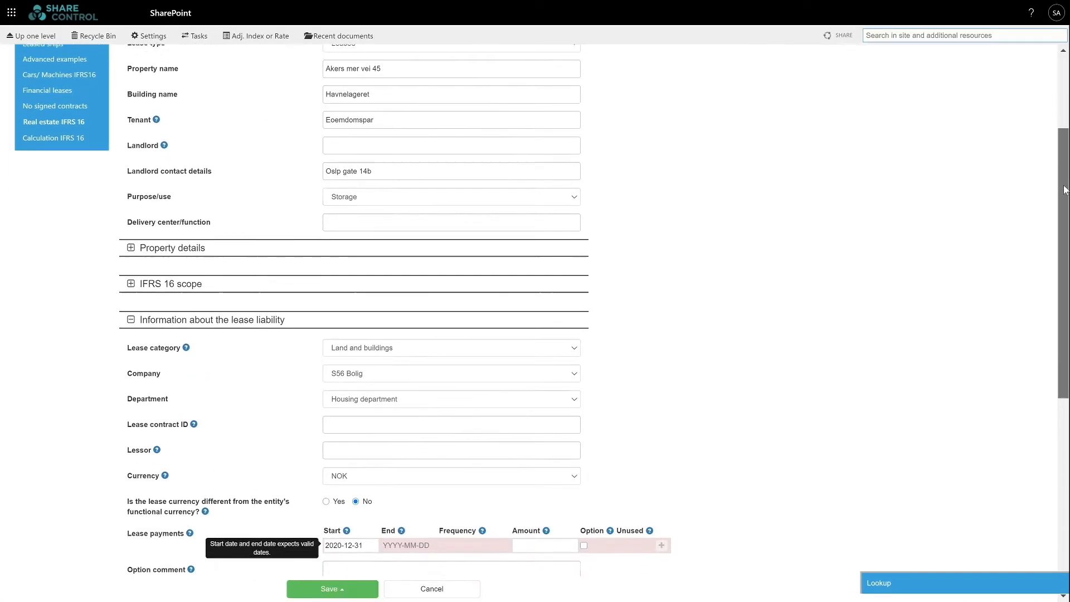
scroll(512, 170, "down", 5)
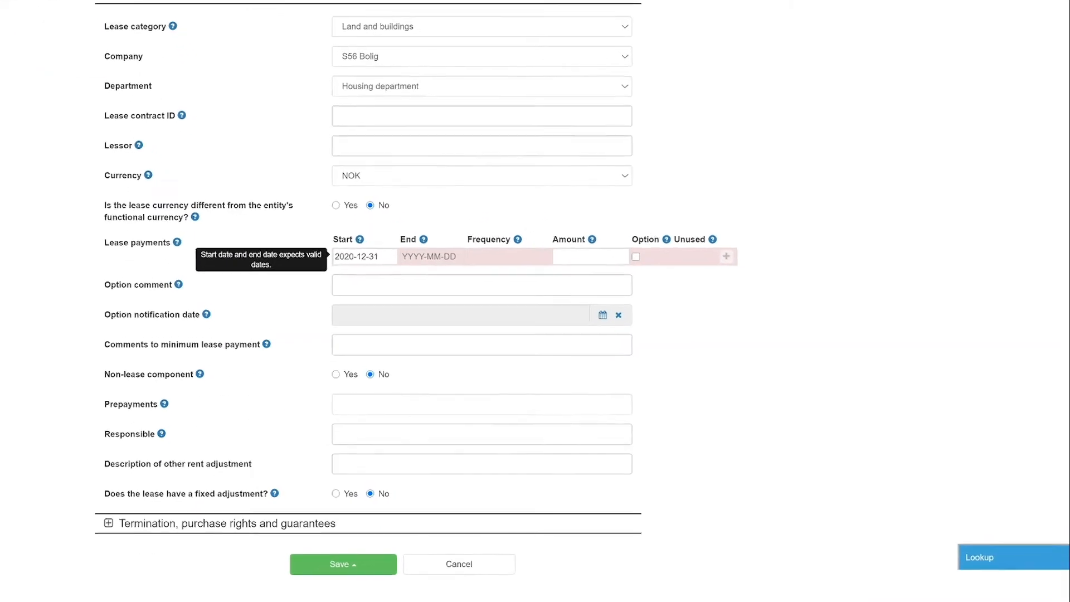
- Enter a payment line ending 2021-01-31 with frequency 3 and amount 20000, then save
left_click(411, 250)
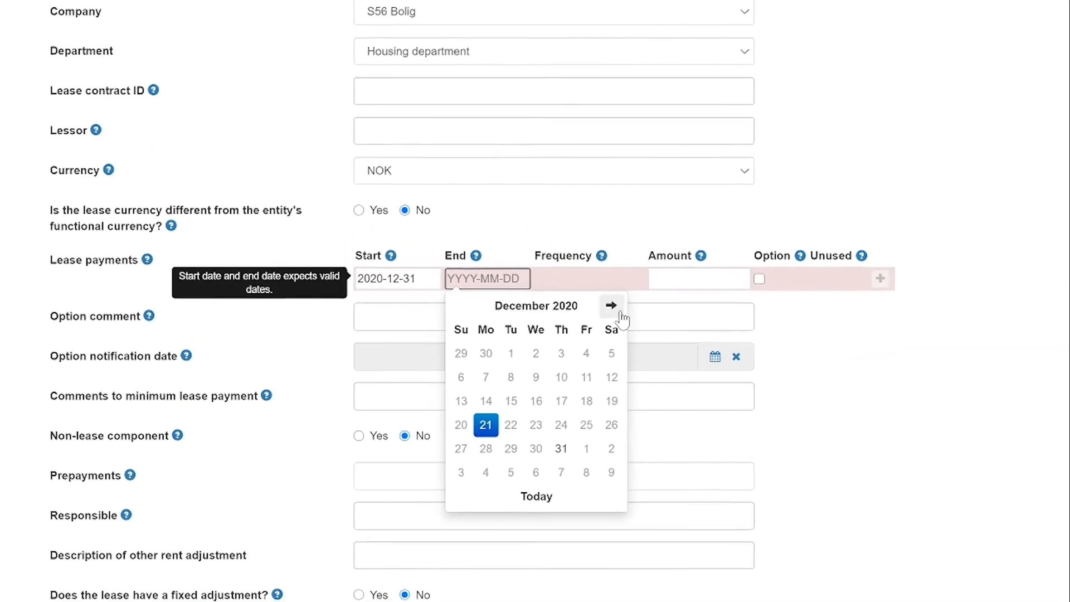
left_click(620, 315)
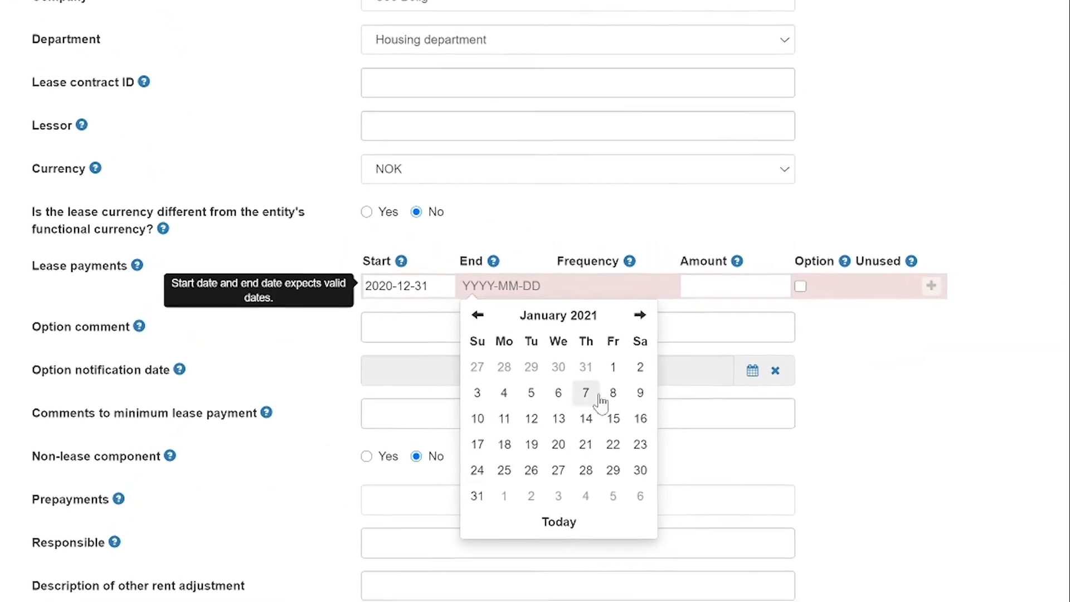
left_click(461, 474)
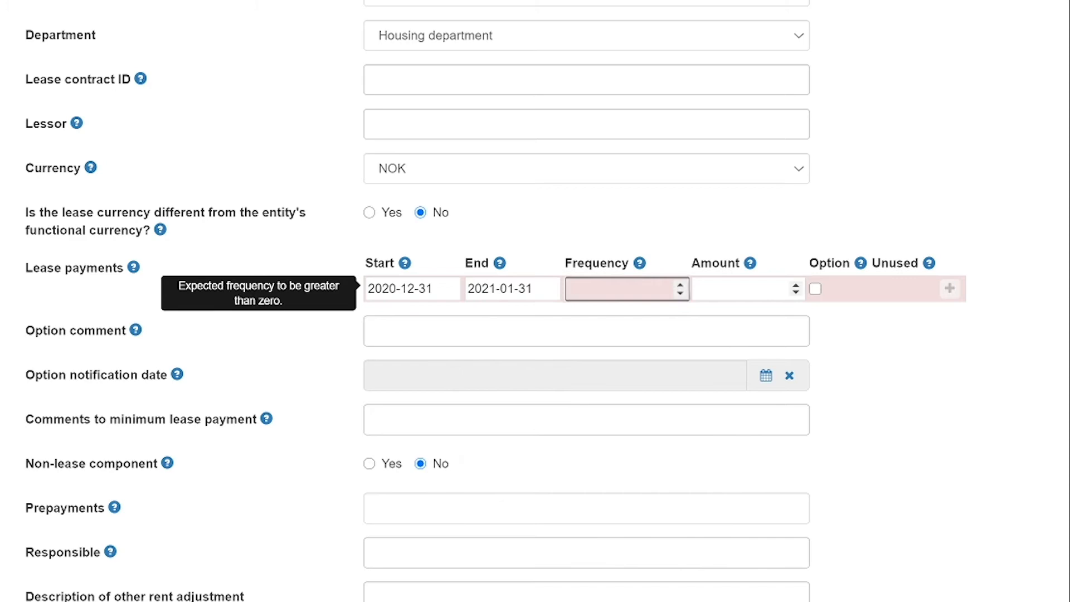
type("3")
key("Tab")
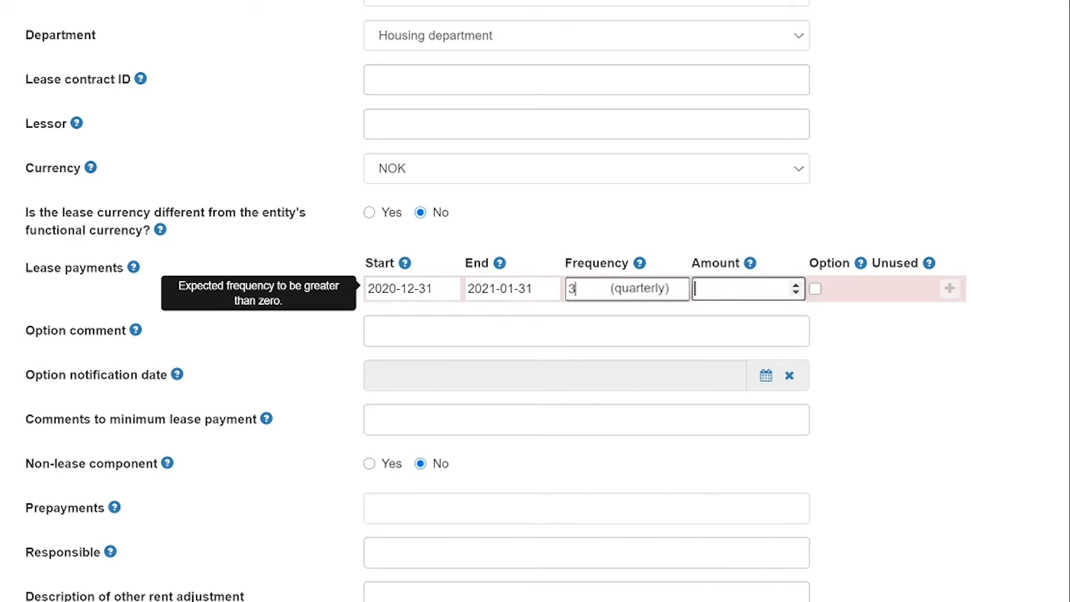
type("2")
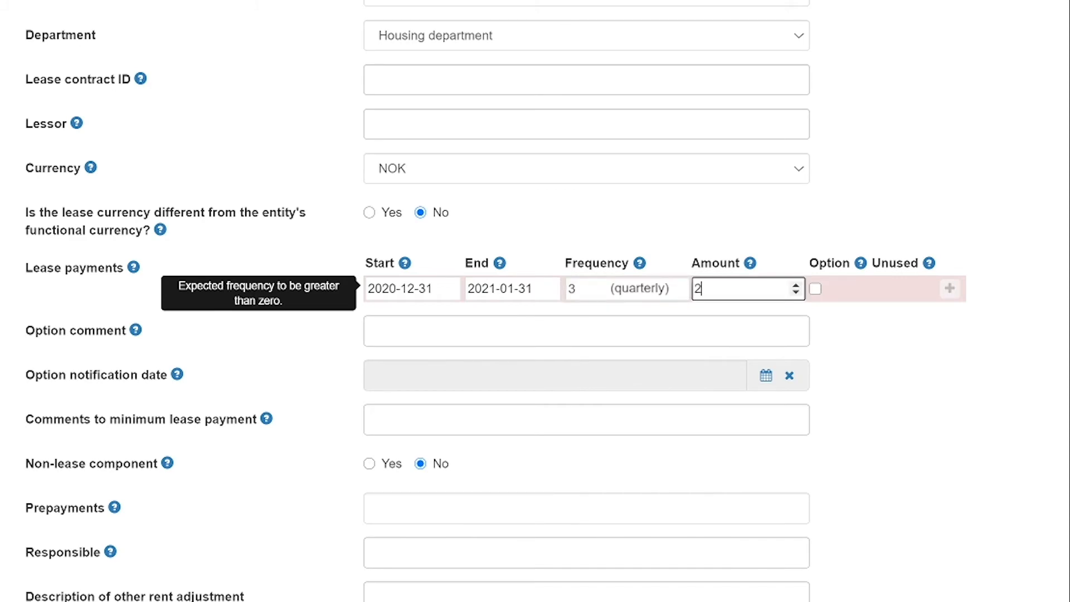
type("0000")
left_click(375, 586)
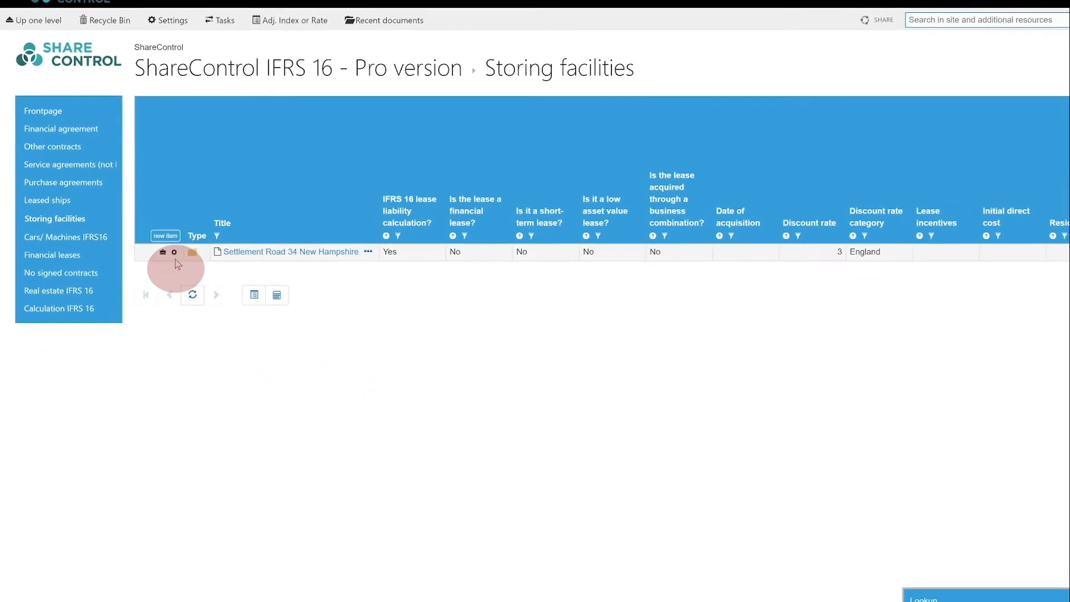
- Open the Settlement Road lease and add a second payment line ending 2020-08-31
left_click(174, 251)
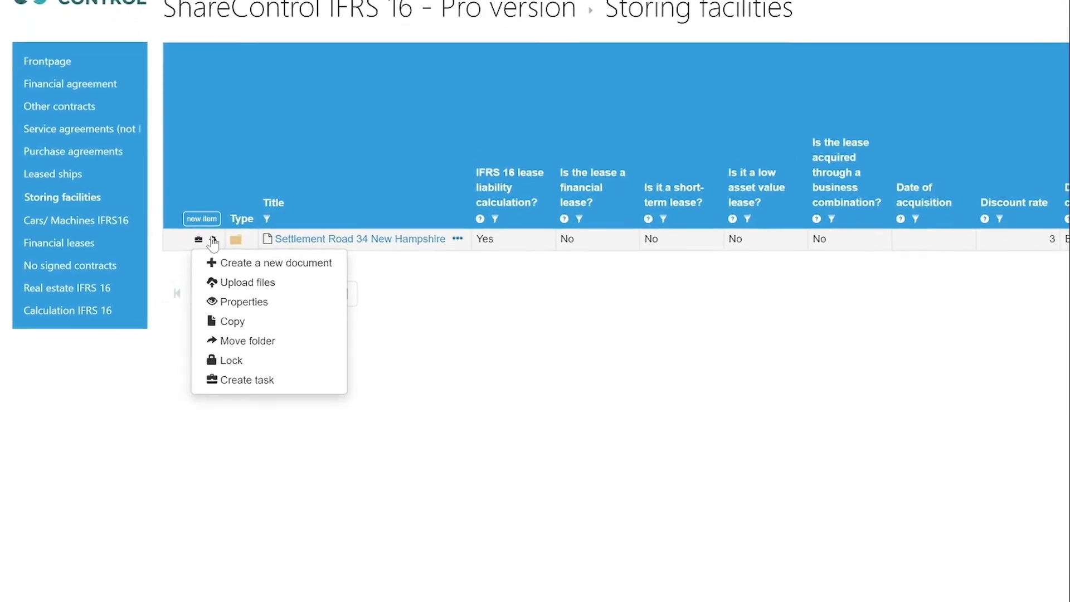
left_click(270, 328)
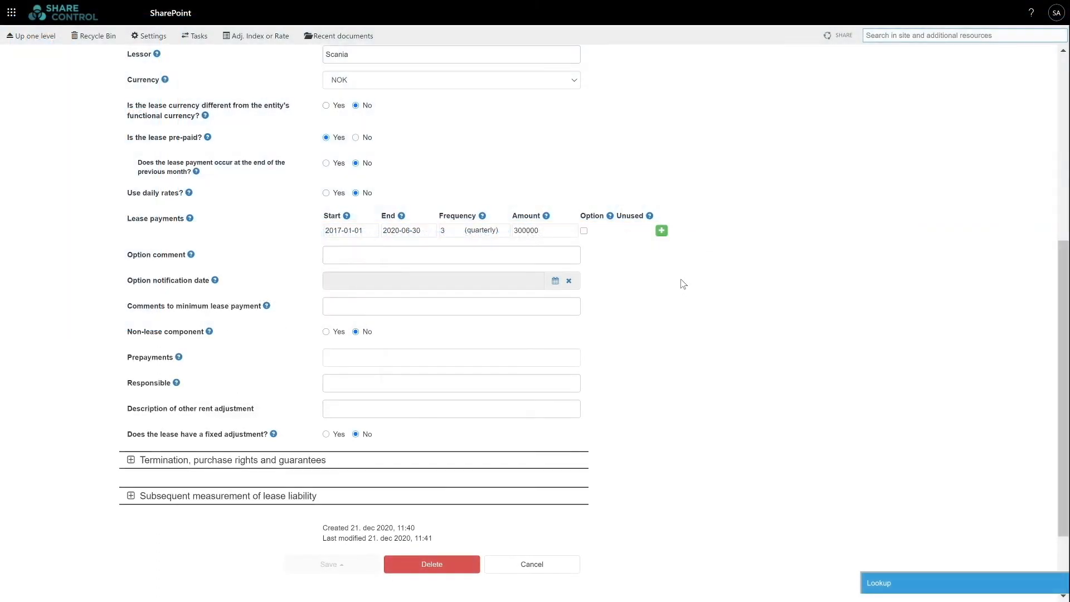
left_click(661, 231)
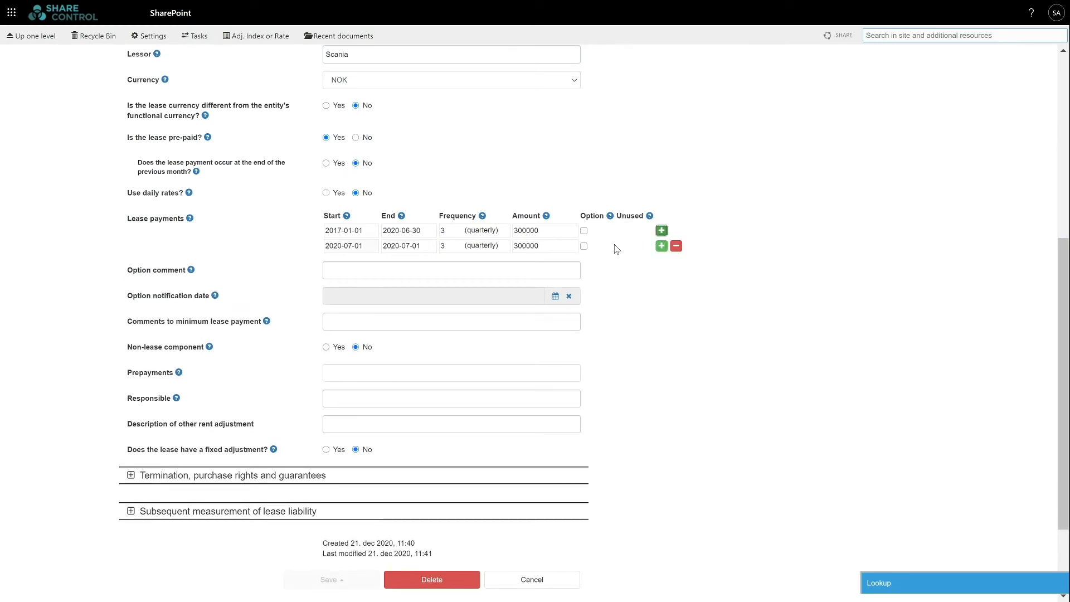
left_click(407, 246)
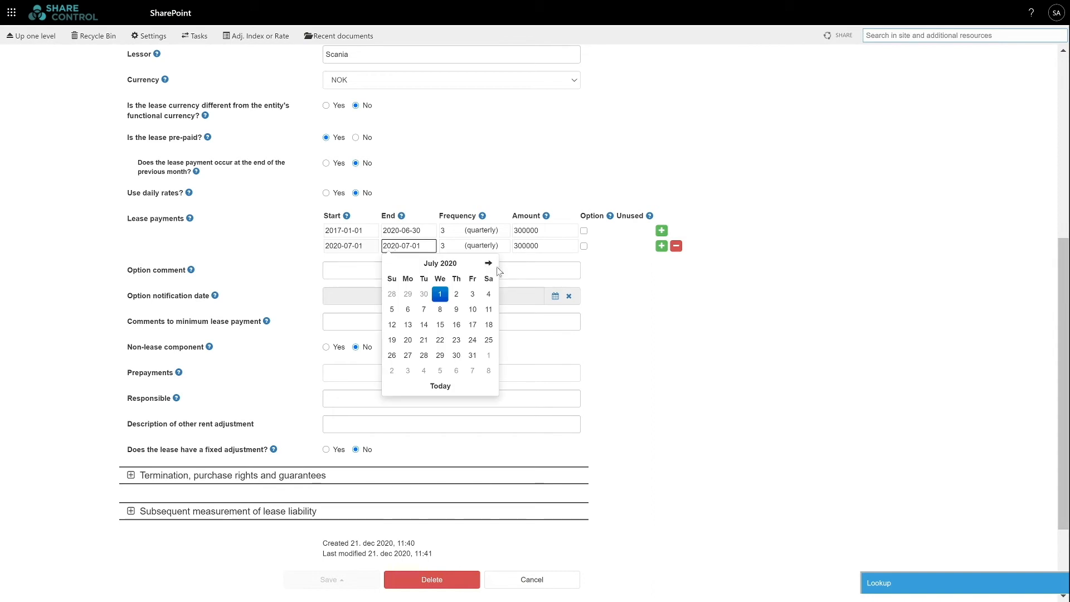
left_click(488, 263)
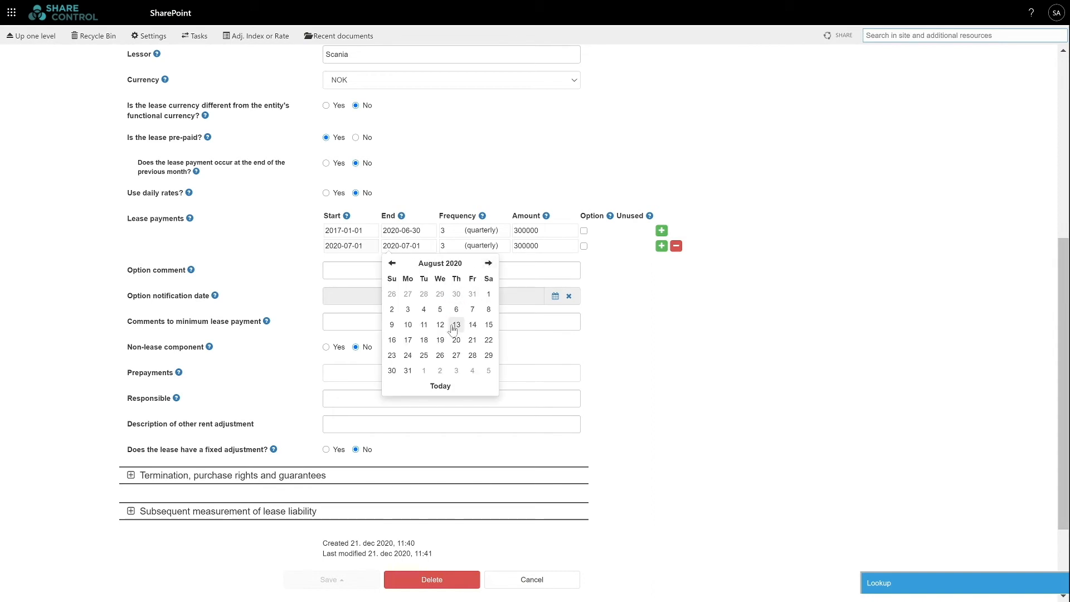
left_click(408, 371)
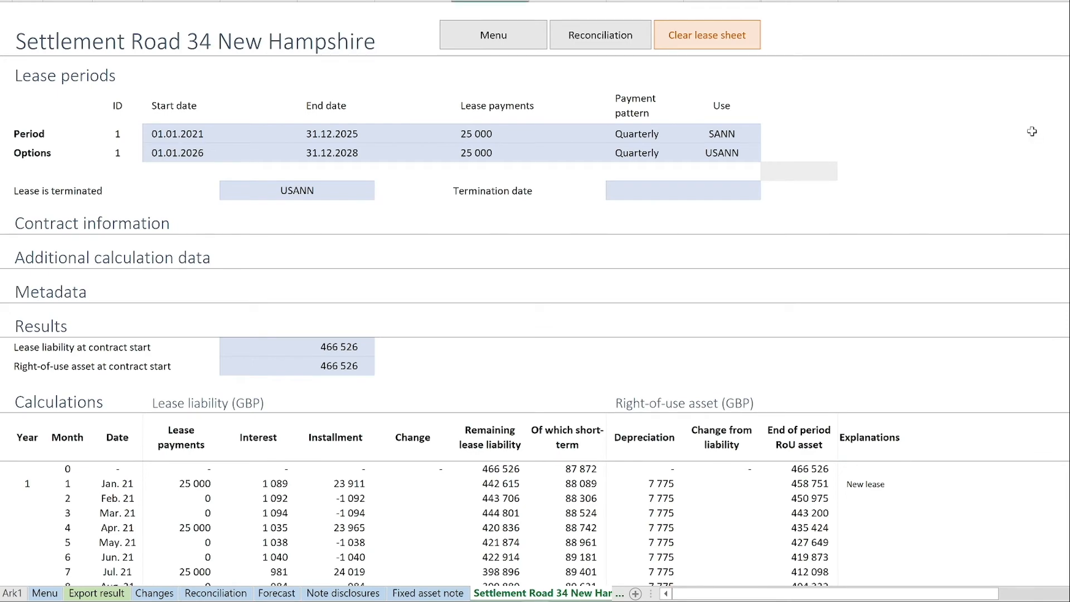
left_click(490, 31)
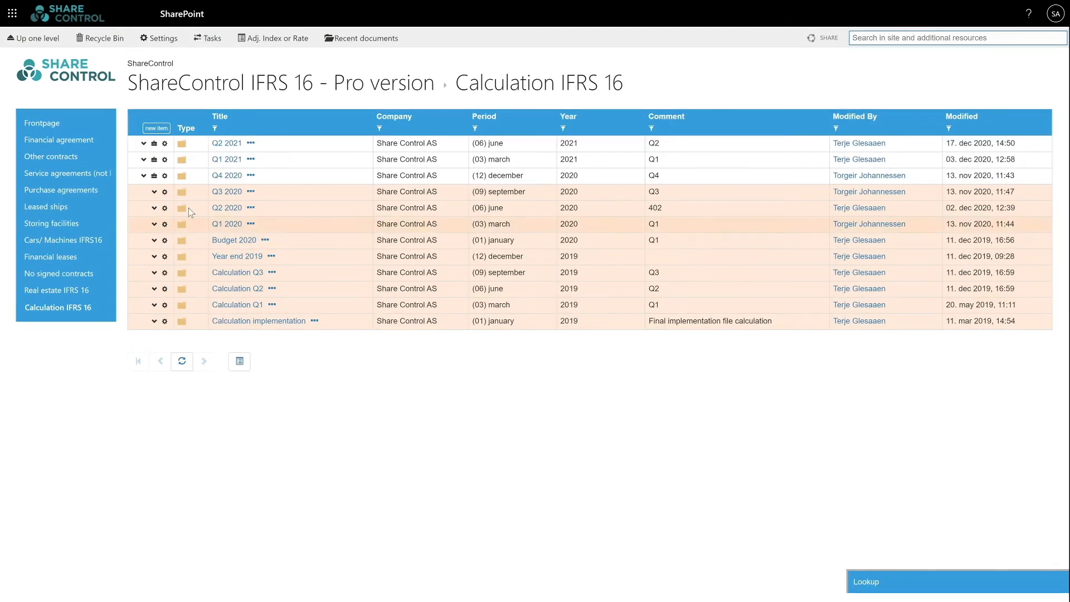
- Open IFRS.16.v0.4.5-Professional.xlsm from the Q4 2020 calculation folder in Excel
left_click(143, 175)
left_click(270, 192)
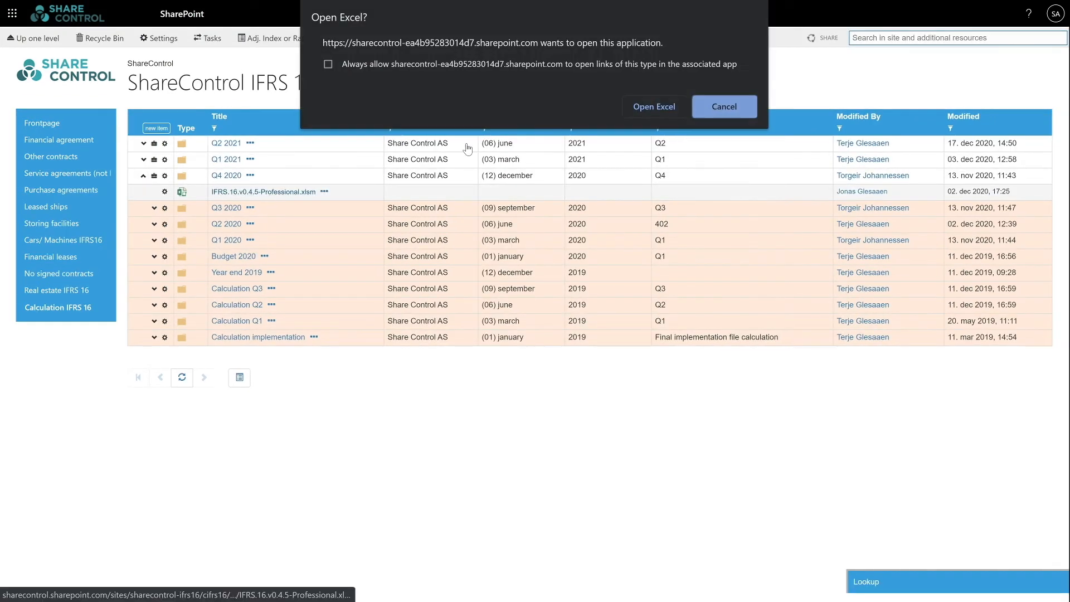
left_click(639, 106)
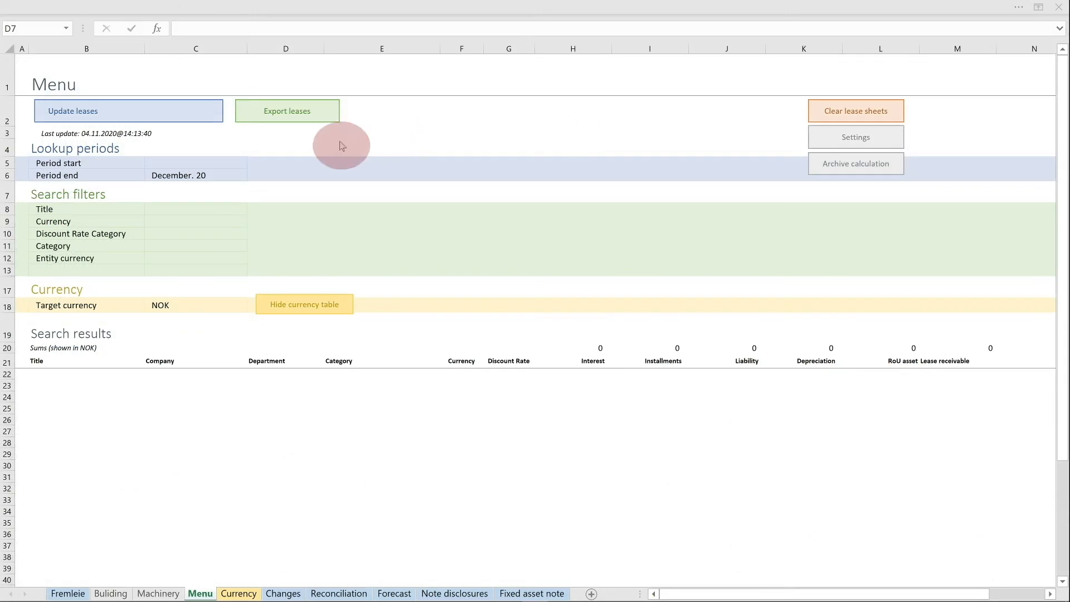
- Run Update leases on the Menu sheet, then open ShareControl's Lookup side panel
left_click(186, 105)
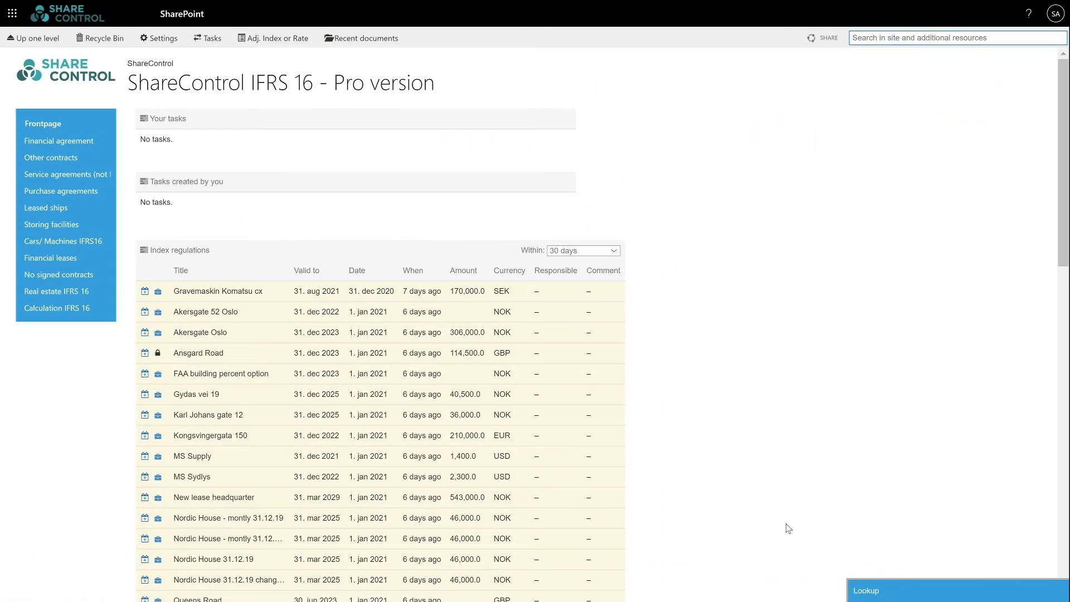
left_click(869, 593)
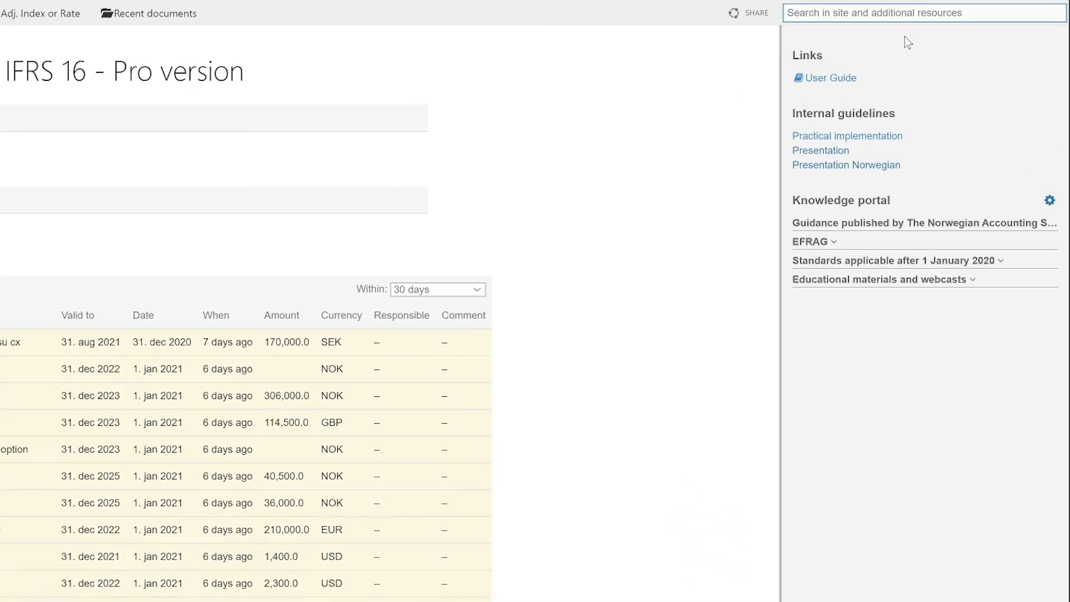